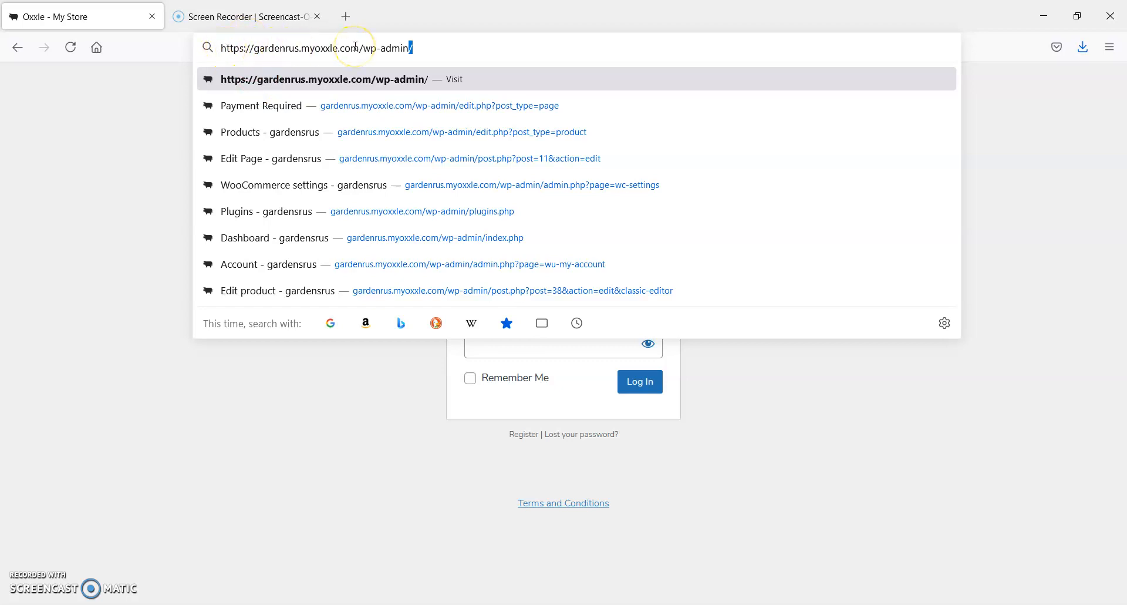
{"action": "left_click_drag", "start_coordinate": [360, 47], "coordinate": [221, 47]}
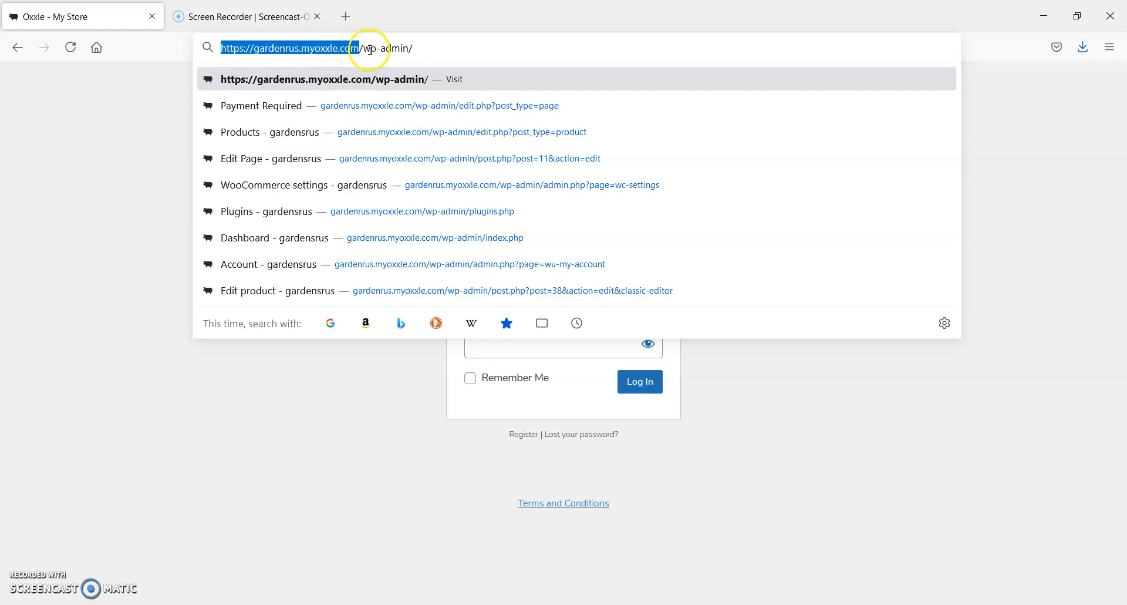
{"action": "left_click_drag", "start_coordinate": [360, 49], "coordinate": [451, 50]}
{"action": "type", "text": "l"}
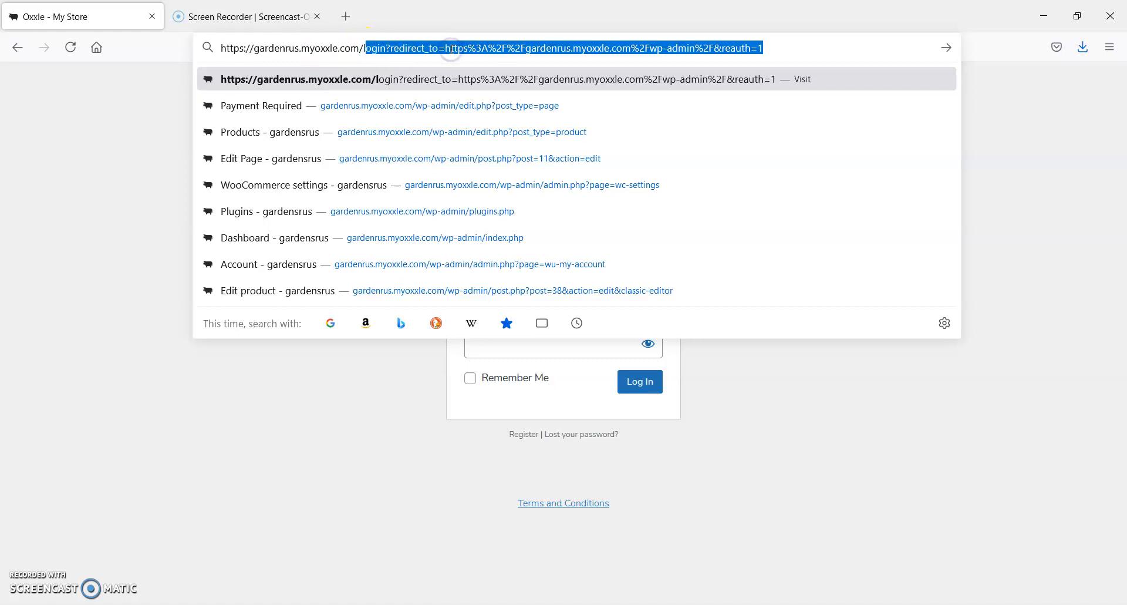
{"action": "type", "text": "ogin"}
{"action": "key", "text": "Delete"}
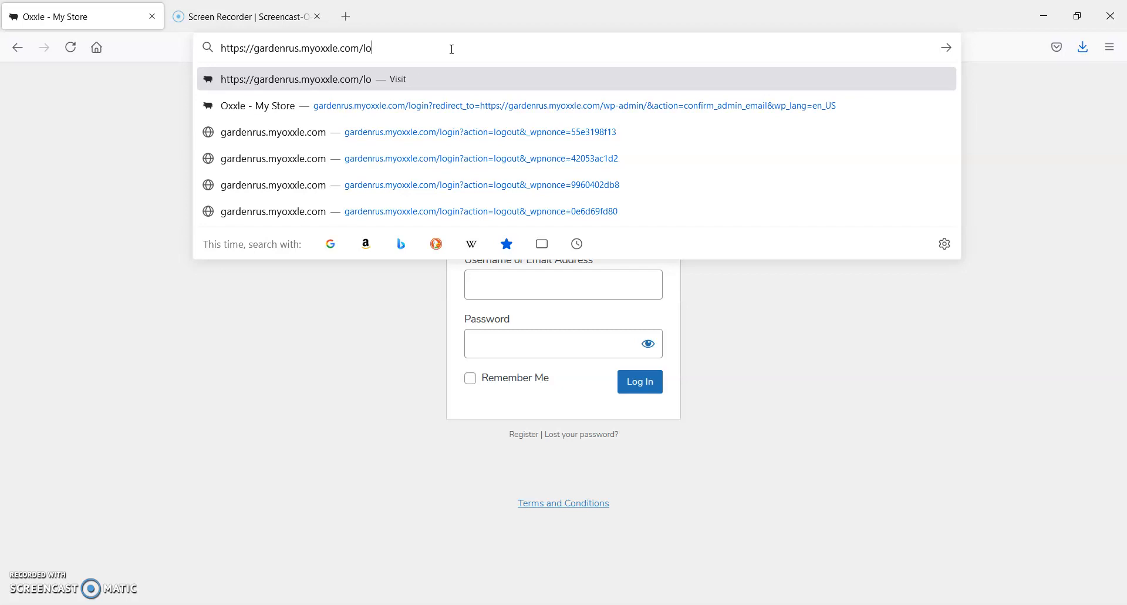
{"action": "key", "text": "BackSpace"}
{"action": "key", "text": "BackSpace"}
{"action": "type", "text": "wp-admi"}
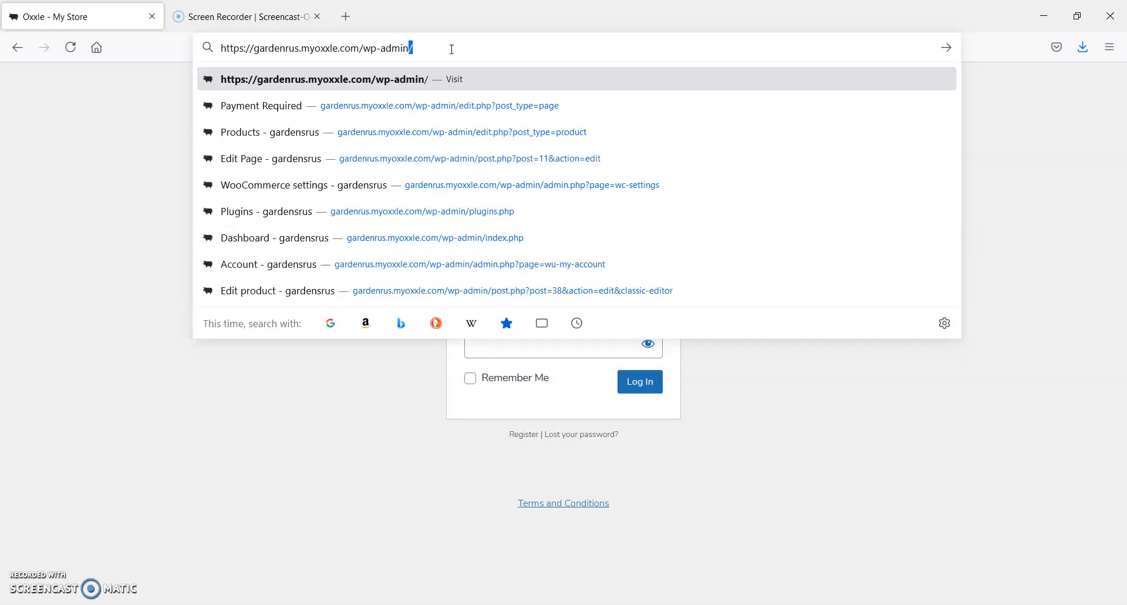
{"action": "type", "text": "n"}
{"action": "key", "text": "BackSpace"}
{"action": "key", "text": "BackSpace"}
{"action": "key", "text": "BackSpace"}
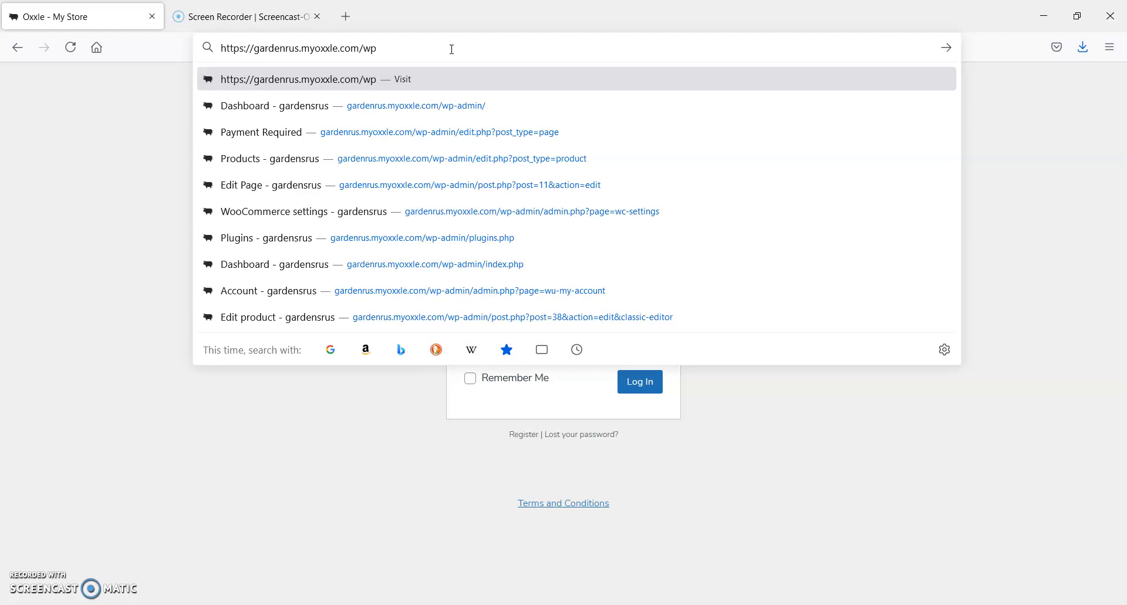
{"action": "type", "text": "-admin"}
{"action": "key", "text": "Return"}
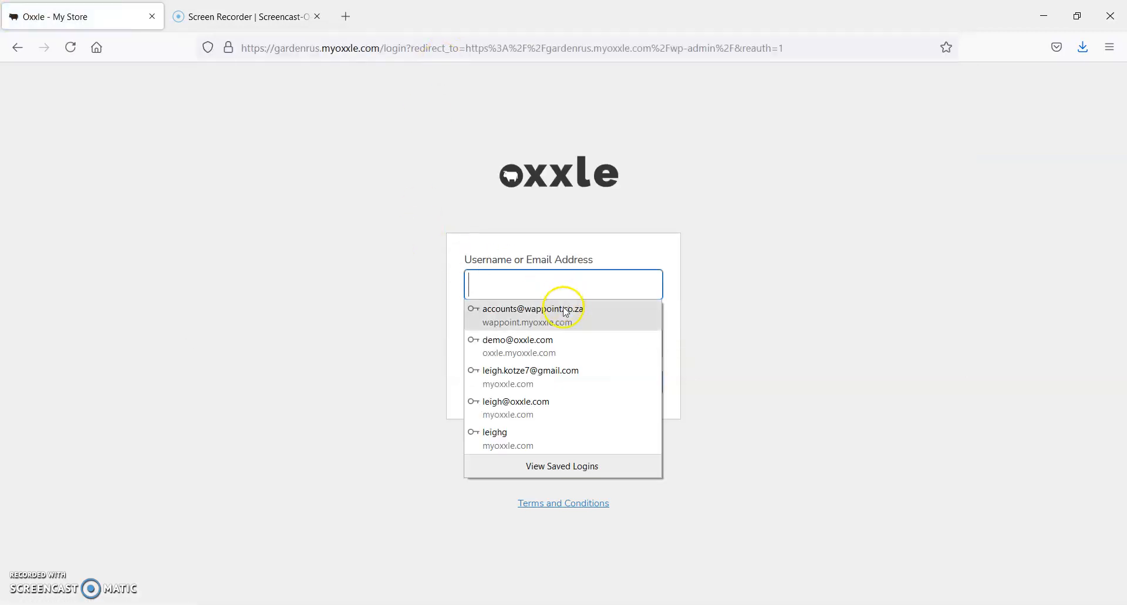
Log in to the store admin with the saved account e-mail and password
{"action": "left_click", "coordinate": [545, 401]}
{"action": "left_click", "coordinate": [642, 388]}
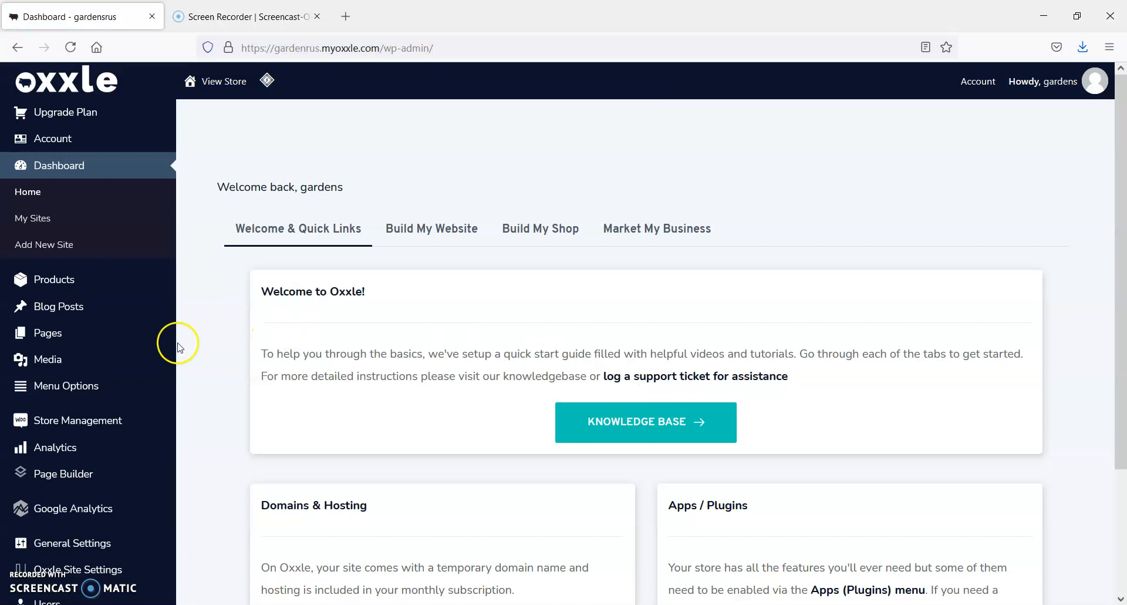
From the list of site pages, open the Home page for editing in Page Builder
{"action": "mouse_move", "coordinate": [57, 340]}
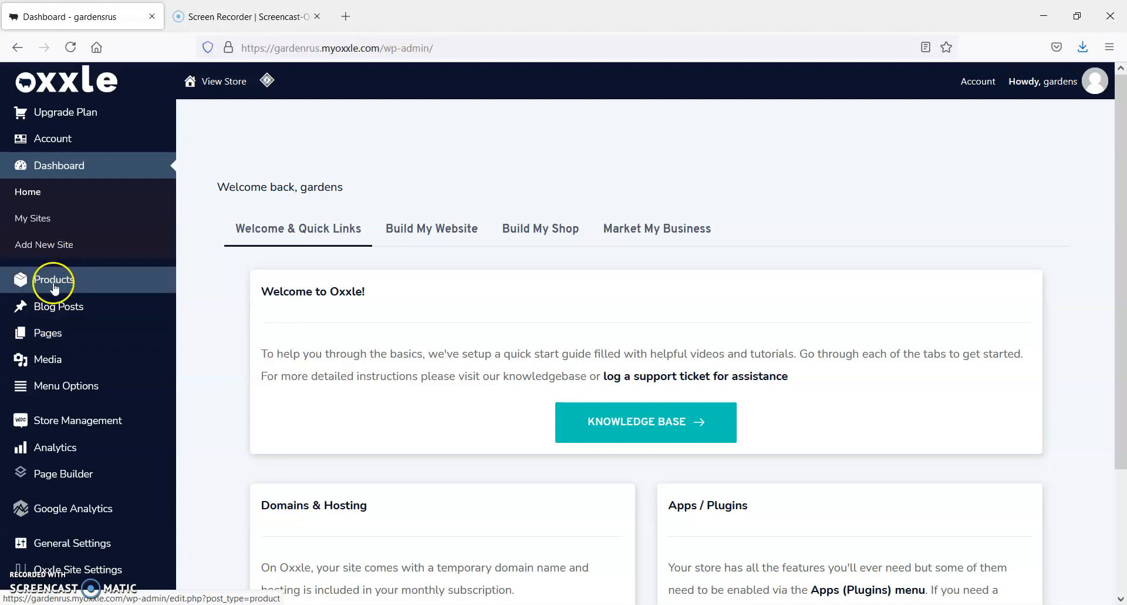
{"action": "mouse_move", "coordinate": [54, 288]}
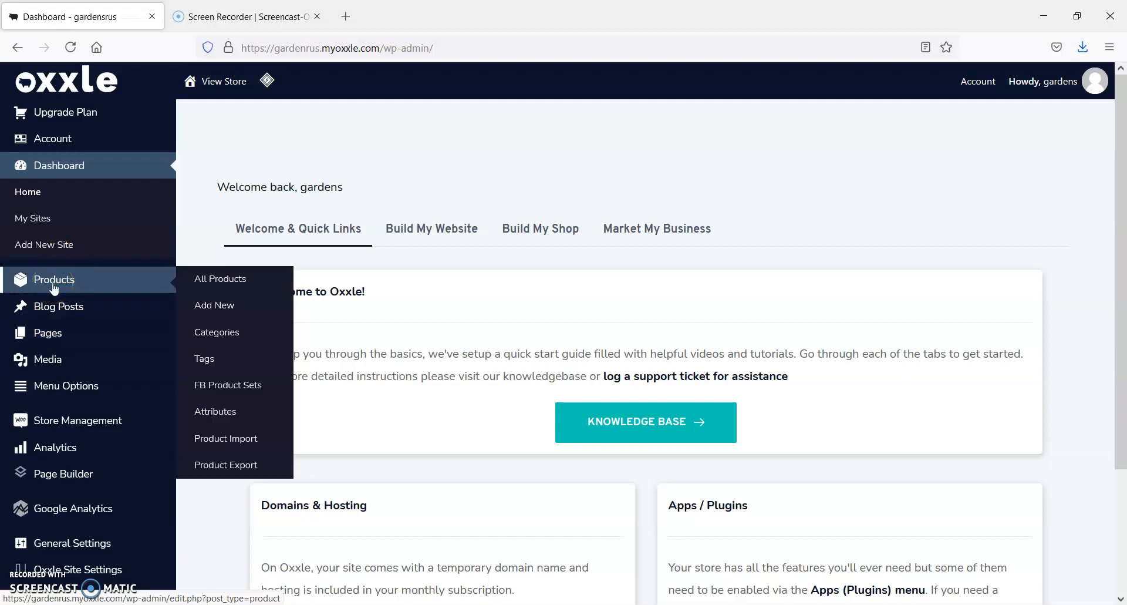
{"action": "left_click", "coordinate": [40, 340]}
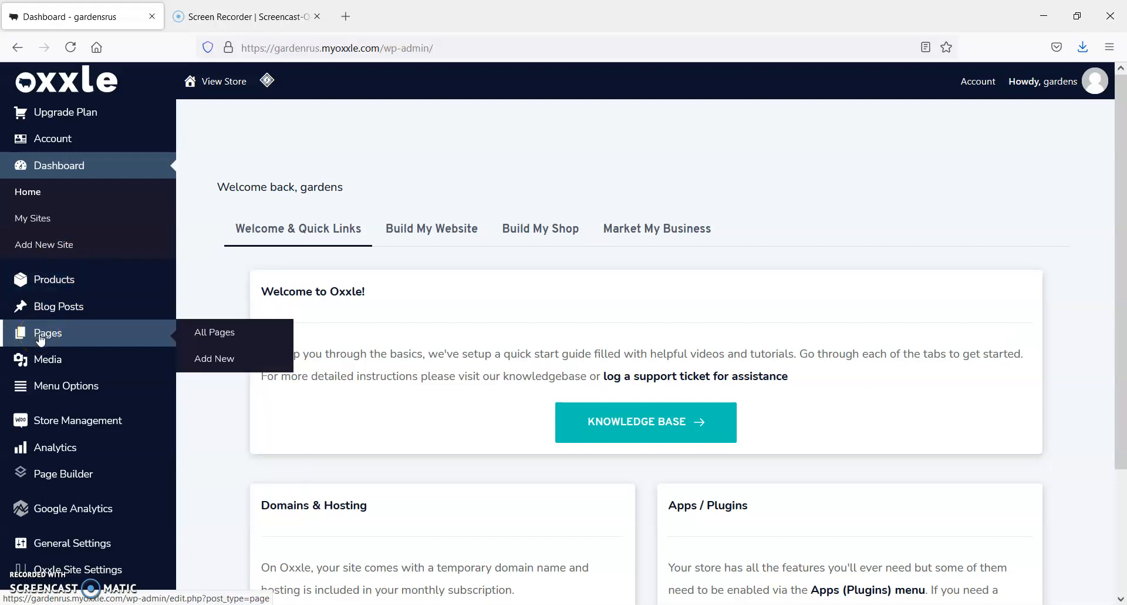
{"action": "left_click", "coordinate": [41, 337]}
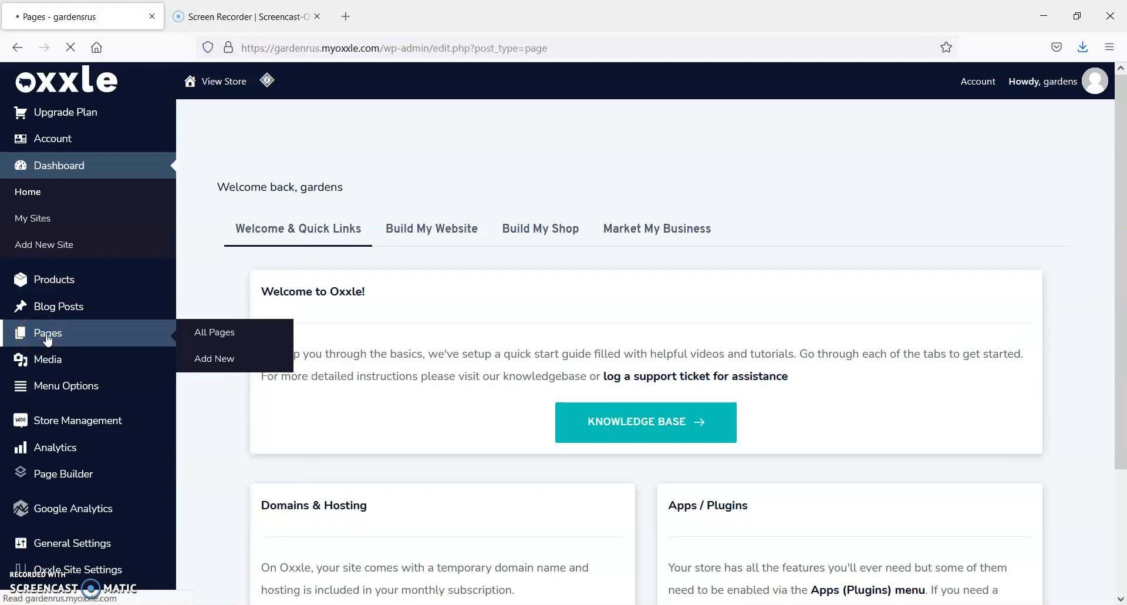
{"action": "left_click", "coordinate": [233, 264]}
{"action": "mouse_move", "coordinate": [252, 314]}
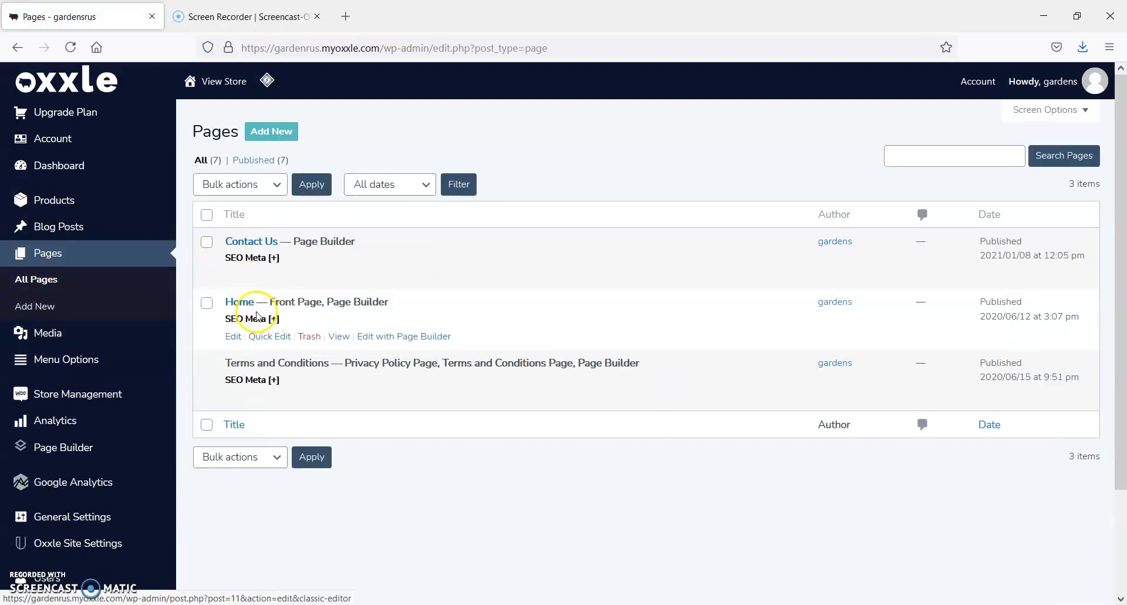
{"action": "left_click", "coordinate": [415, 337]}
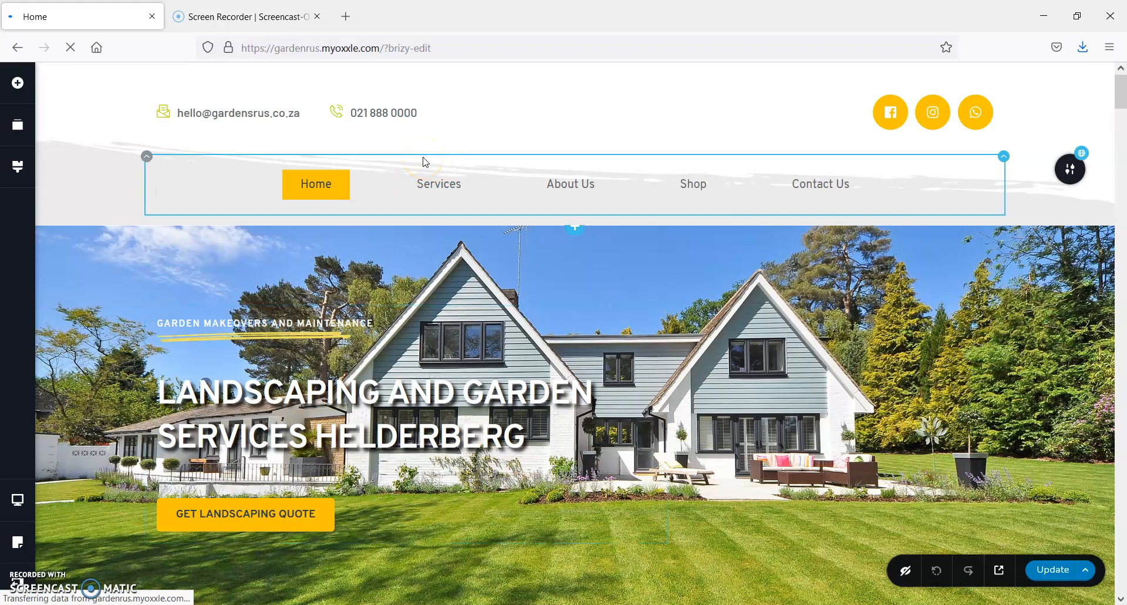
Remove all existing blocks from the Home page, from the header down to the footer
{"action": "scroll", "coordinate": [727, 300], "scroll_direction": "down", "scroll_amount": 7}
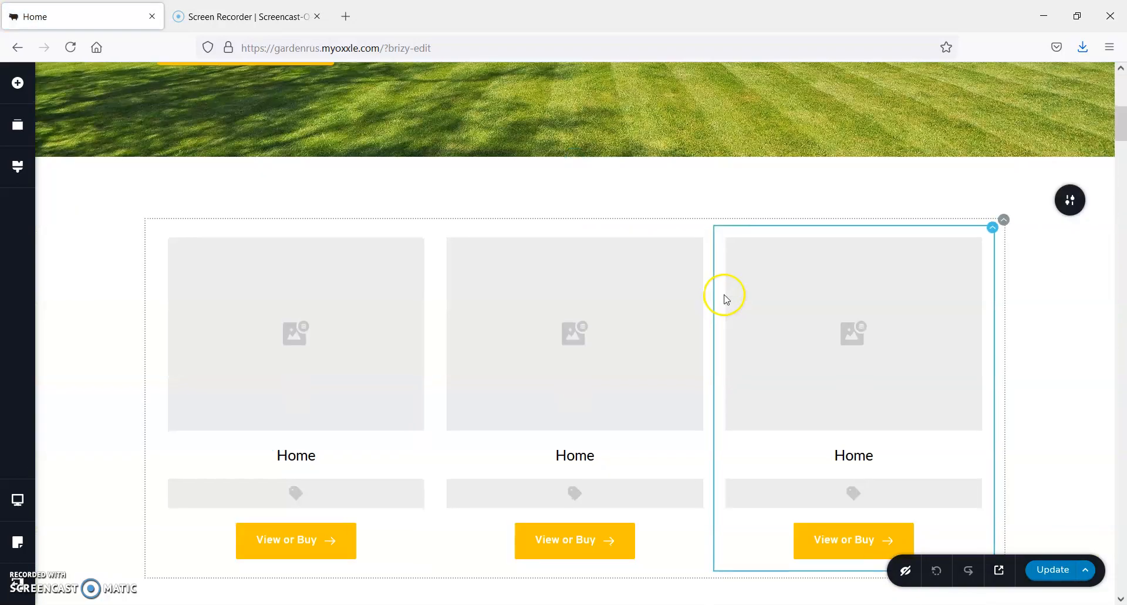
{"action": "scroll", "coordinate": [726, 300], "scroll_direction": "down", "scroll_amount": 20}
{"action": "scroll", "coordinate": [726, 293], "scroll_direction": "up", "scroll_amount": 20}
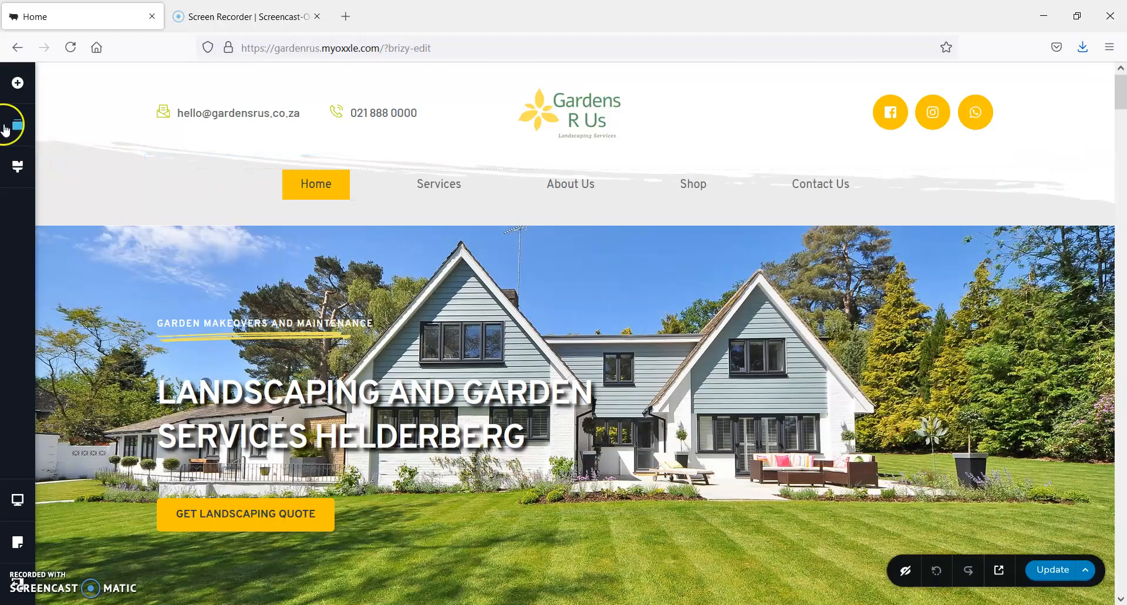
{"action": "left_click", "coordinate": [17, 125]}
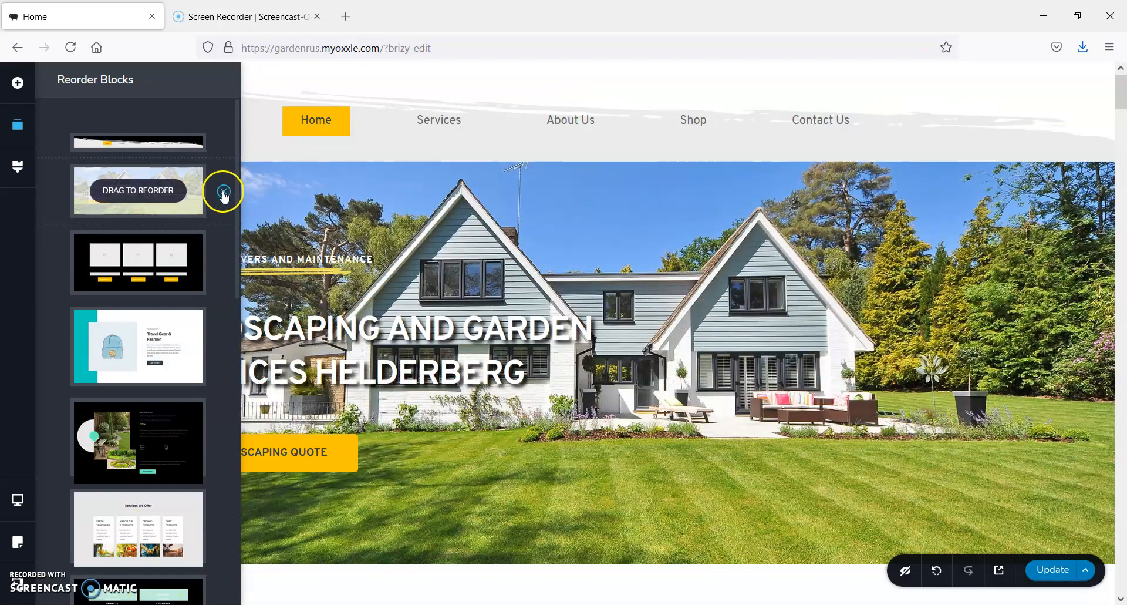
{"action": "left_click", "coordinate": [224, 191]}
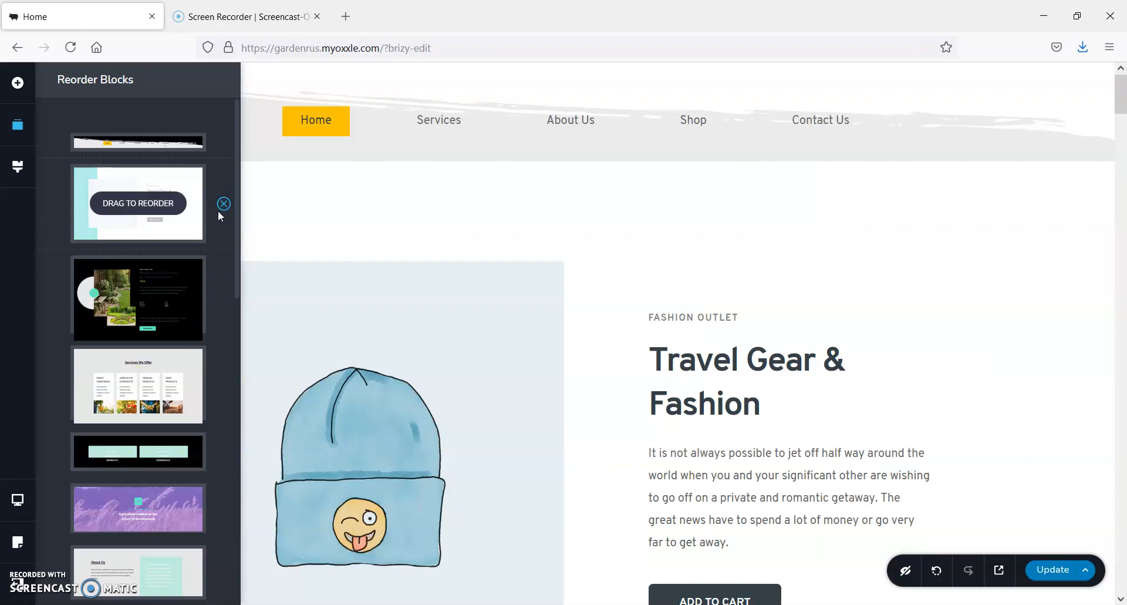
{"action": "left_click", "coordinate": [223, 205]}
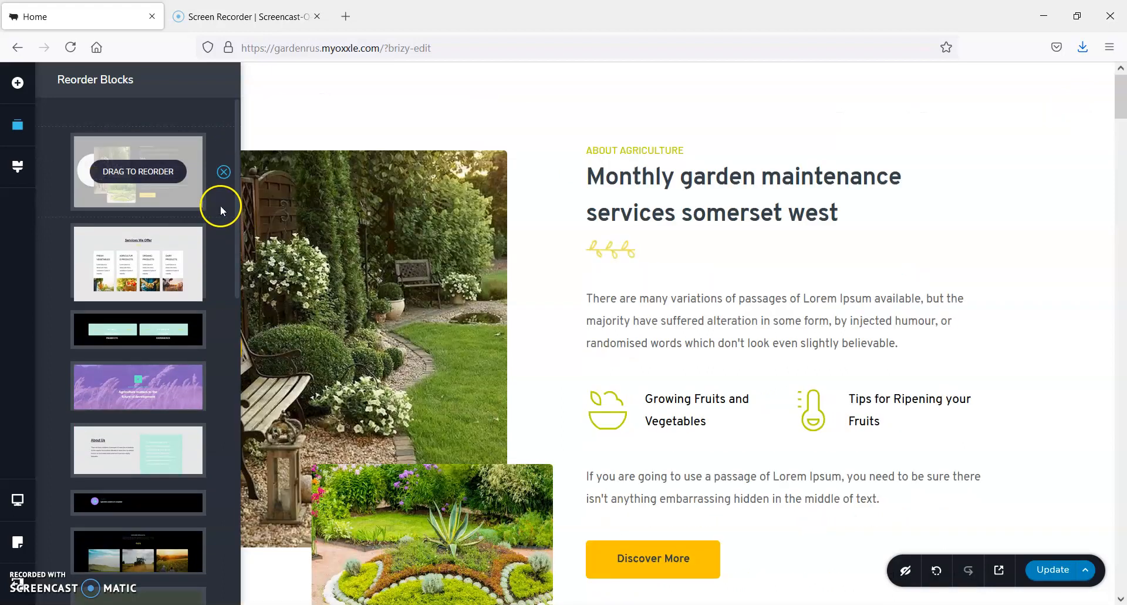
{"action": "left_click", "coordinate": [225, 181]}
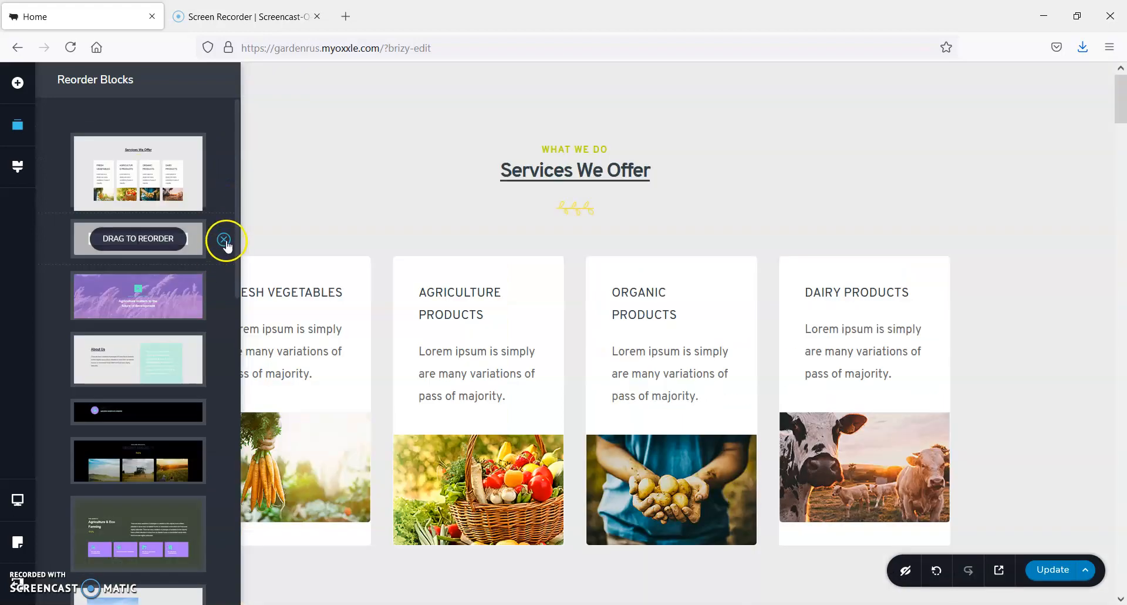
{"action": "left_click", "coordinate": [225, 240]}
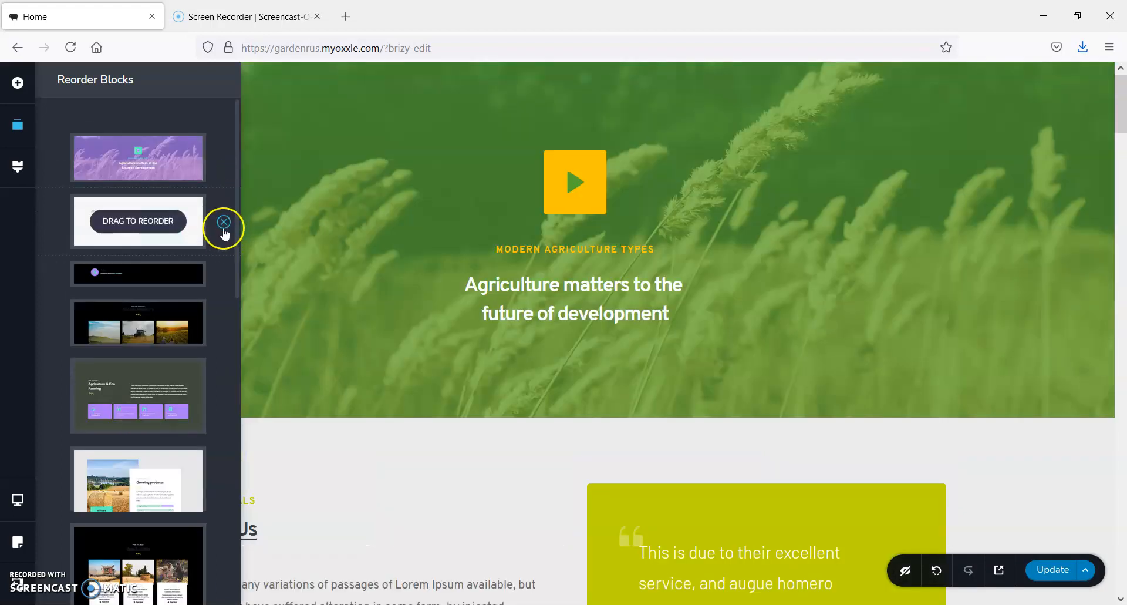
{"action": "left_click", "coordinate": [223, 224]}
{"action": "left_click", "coordinate": [225, 208]}
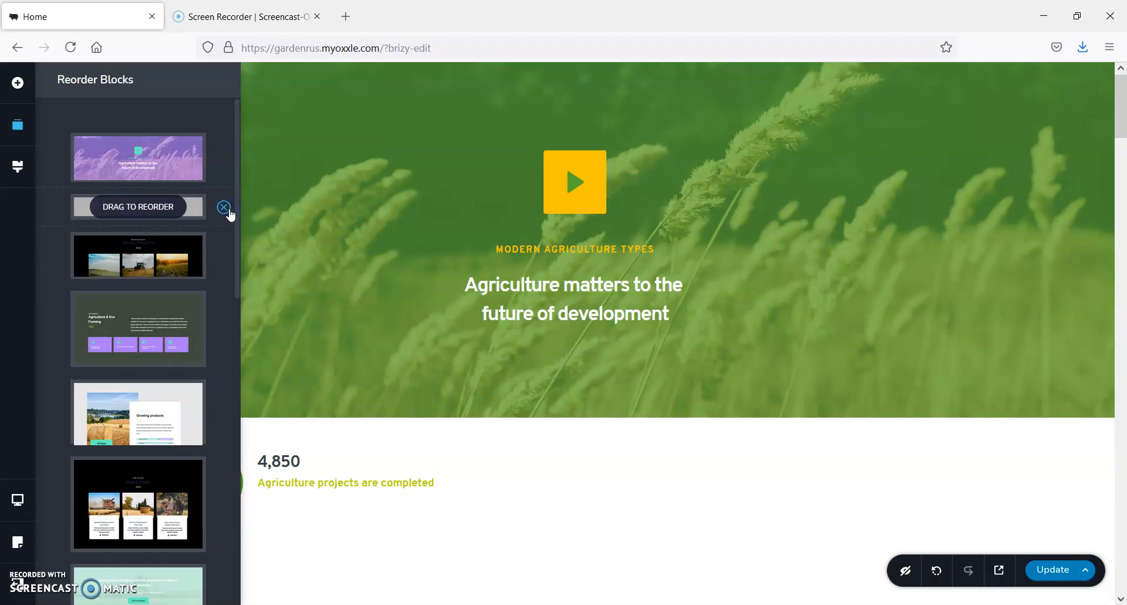
{"action": "left_click", "coordinate": [224, 218]}
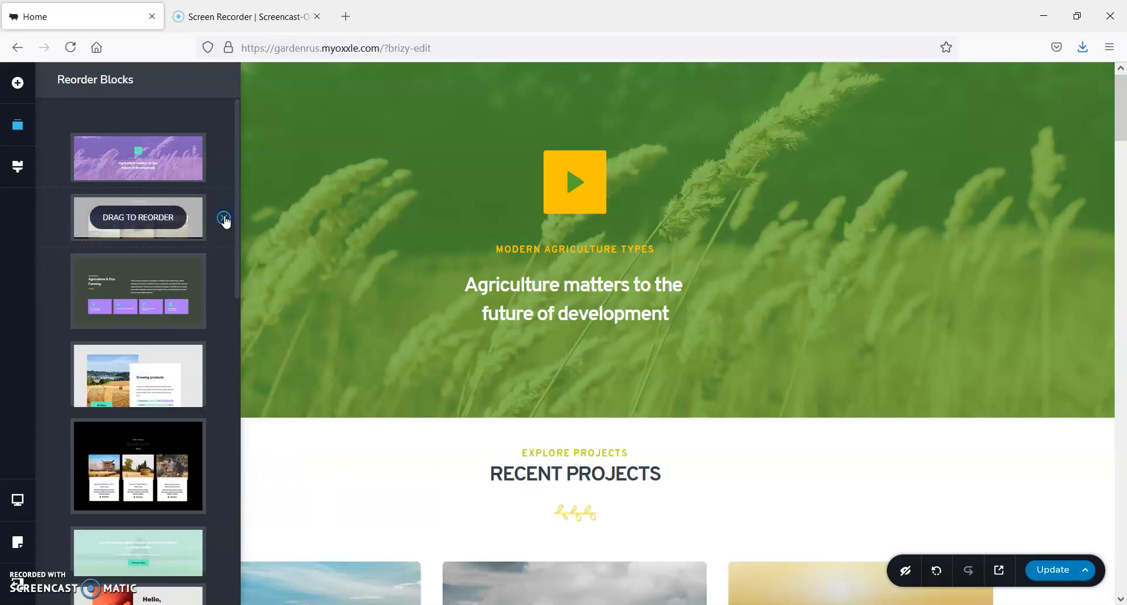
{"action": "left_click", "coordinate": [227, 233]}
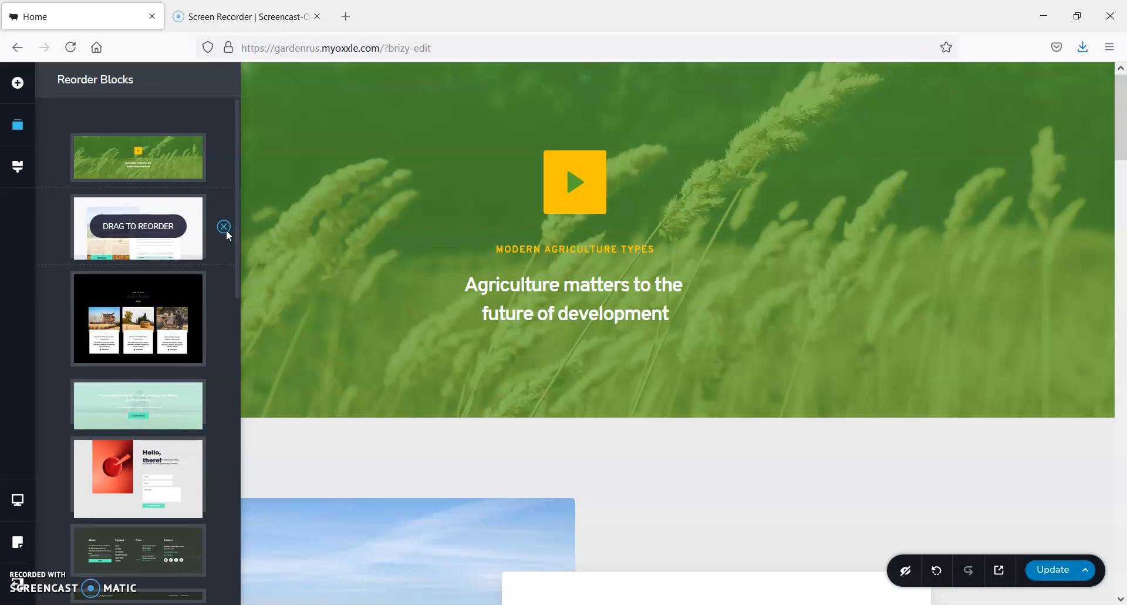
{"action": "left_click", "coordinate": [227, 229]}
{"action": "left_click", "coordinate": [227, 244]}
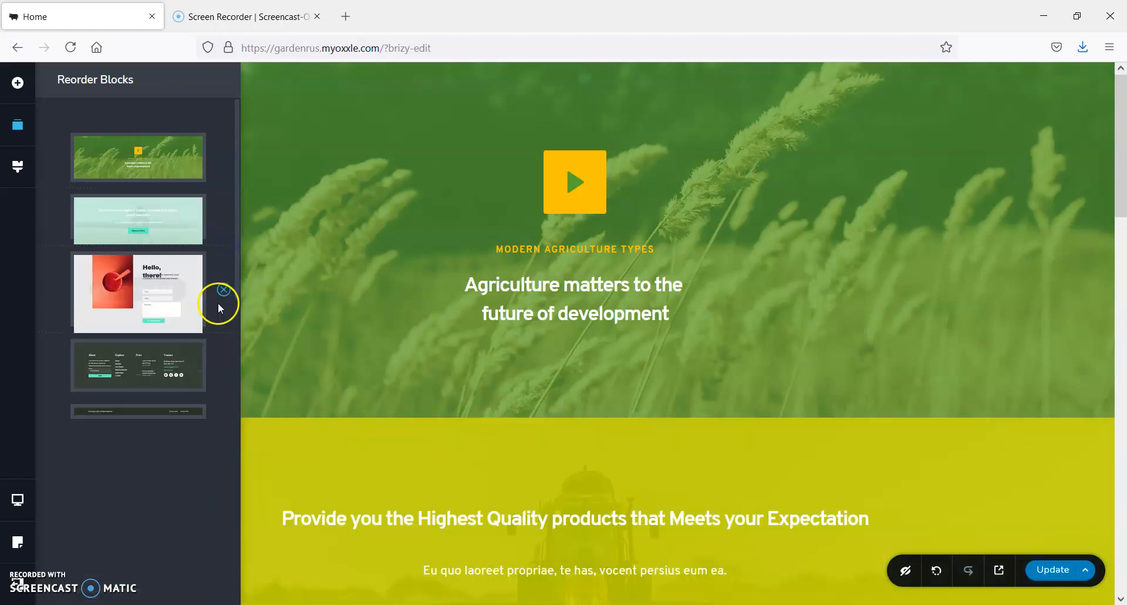
{"action": "left_click", "coordinate": [225, 288]}
{"action": "left_click", "coordinate": [224, 280]}
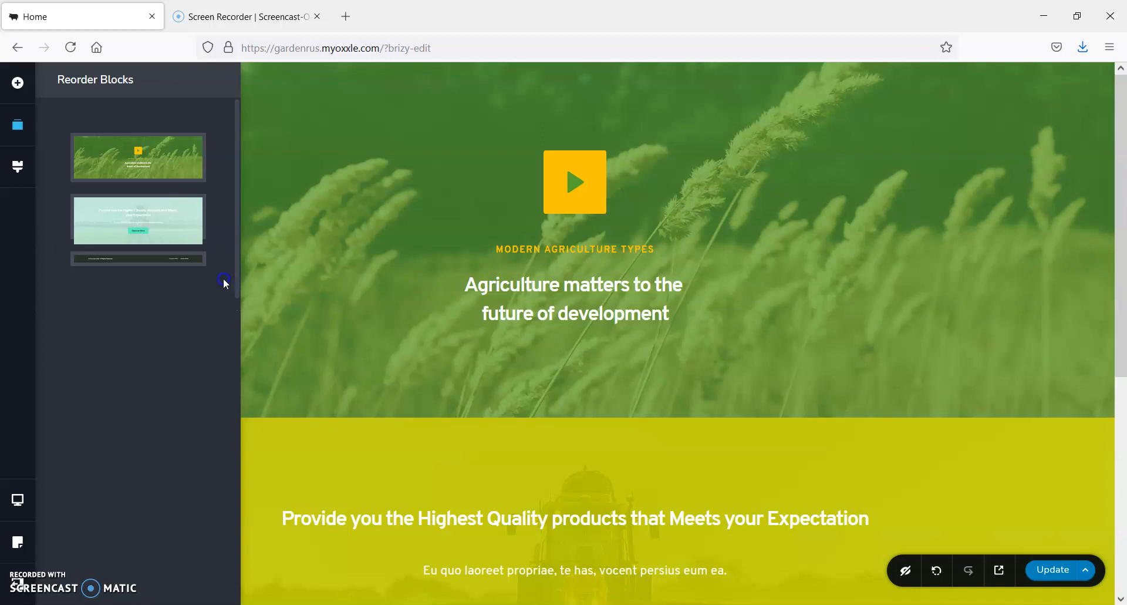
{"action": "left_click", "coordinate": [222, 217]}
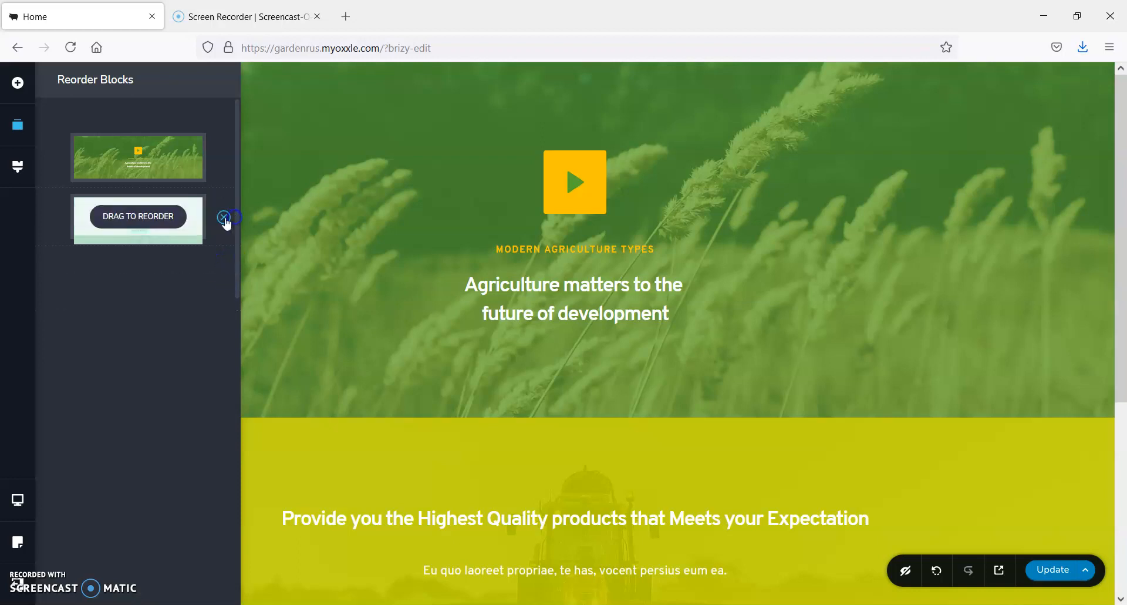
{"action": "left_click", "coordinate": [226, 161]}
Open the library for adding content to the empty page and look through its ready-made layouts and blocks
{"action": "left_click", "coordinate": [574, 246]}
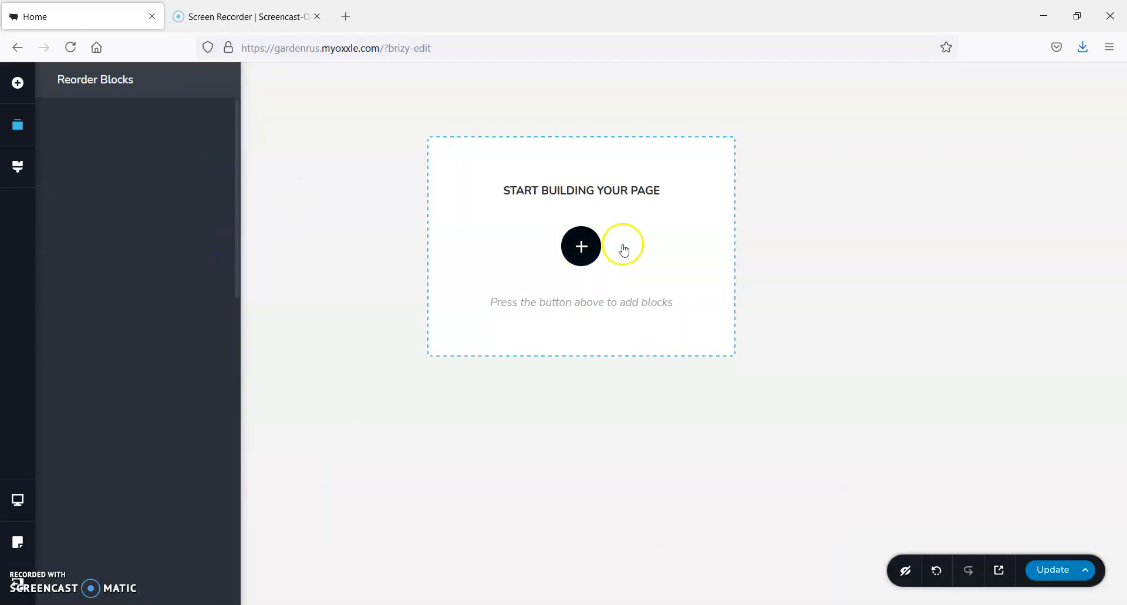
{"action": "left_click", "coordinate": [824, 232]}
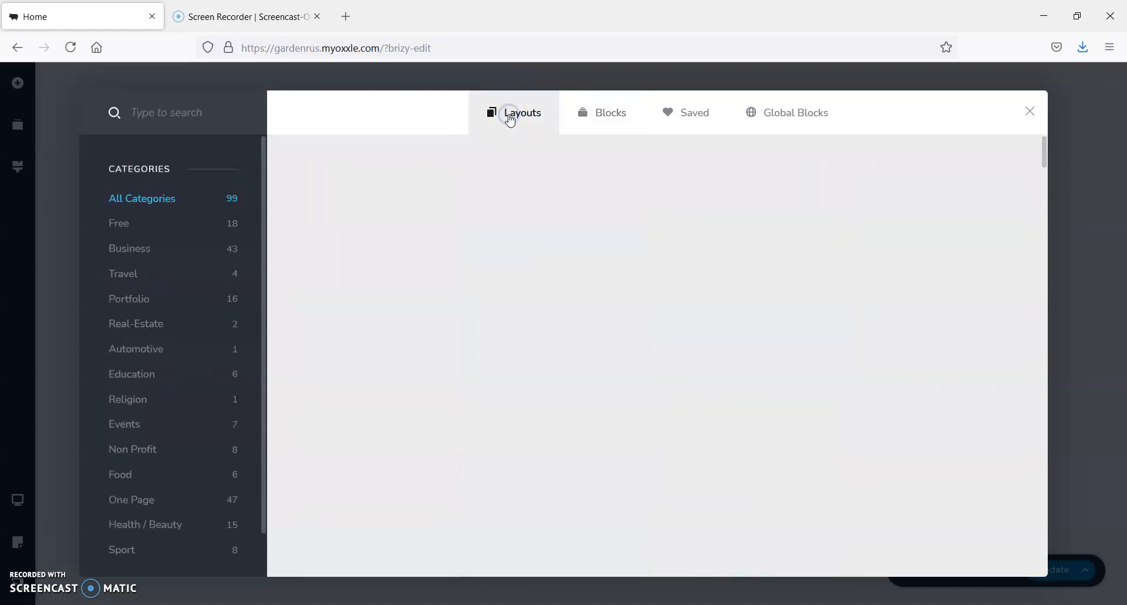
{"action": "left_click", "coordinate": [614, 115]}
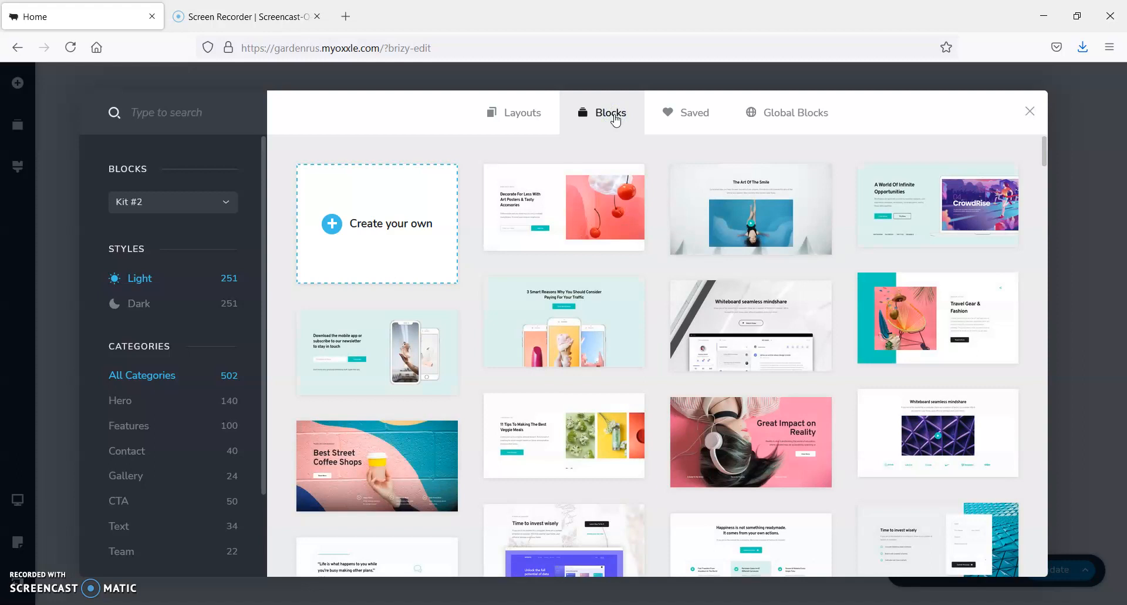
{"action": "left_click", "coordinate": [518, 112]}
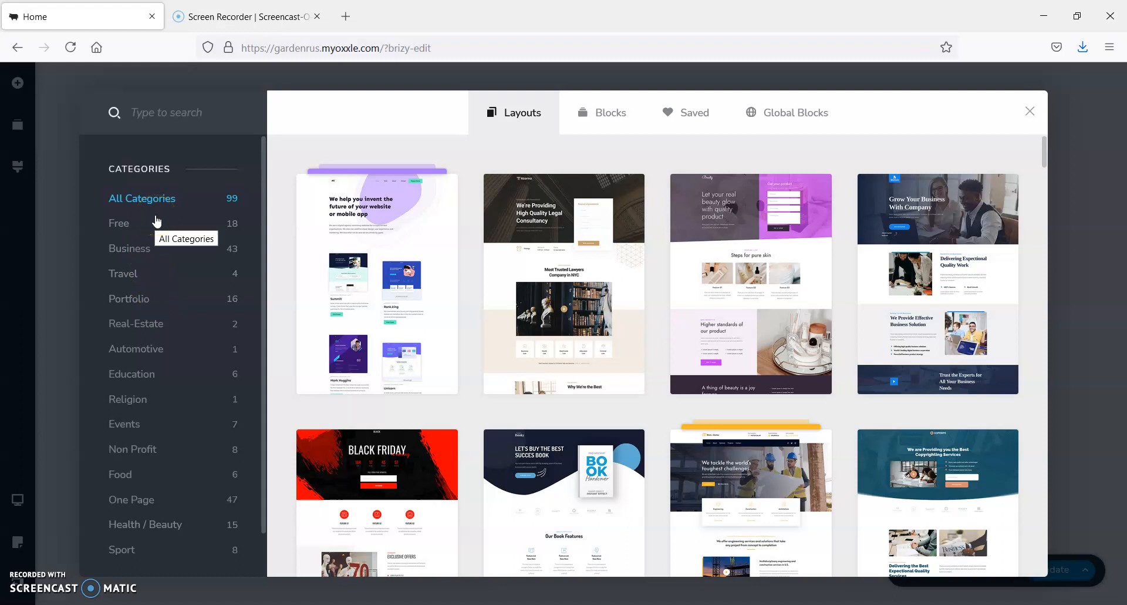
{"action": "scroll", "coordinate": [927, 358], "scroll_direction": "down", "scroll_amount": 6}
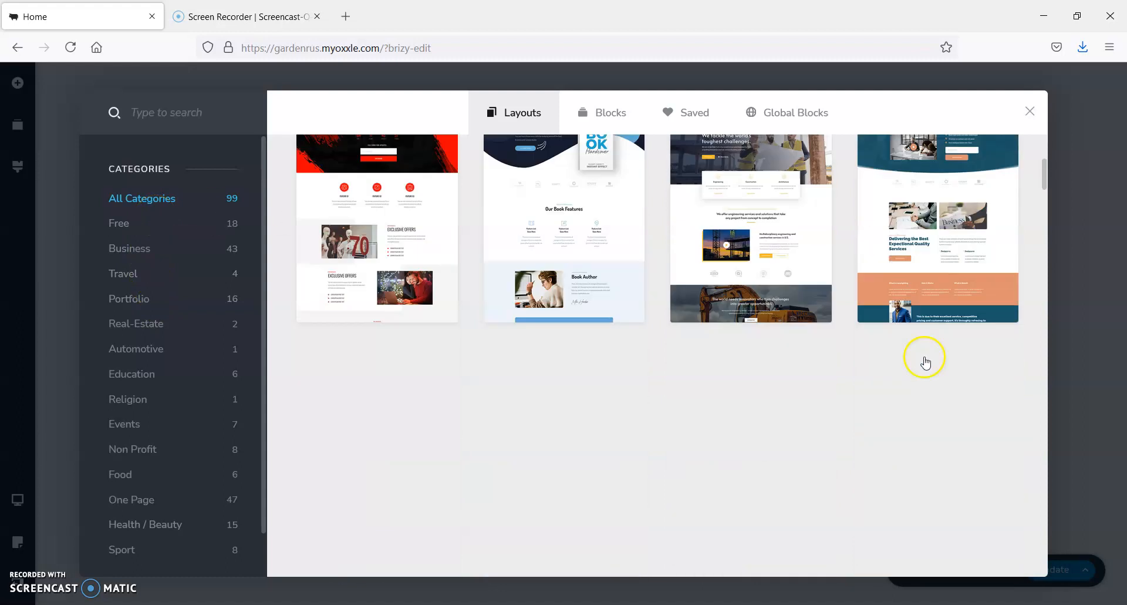
{"action": "scroll", "coordinate": [822, 341], "scroll_direction": "down", "scroll_amount": 3}
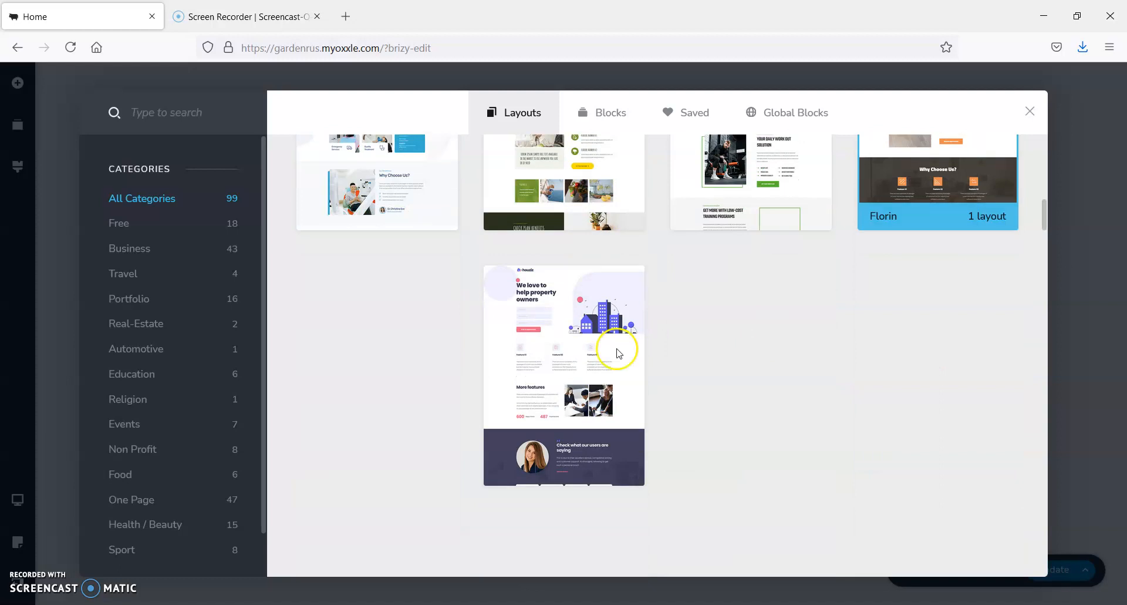
{"action": "left_click", "coordinate": [584, 107]}
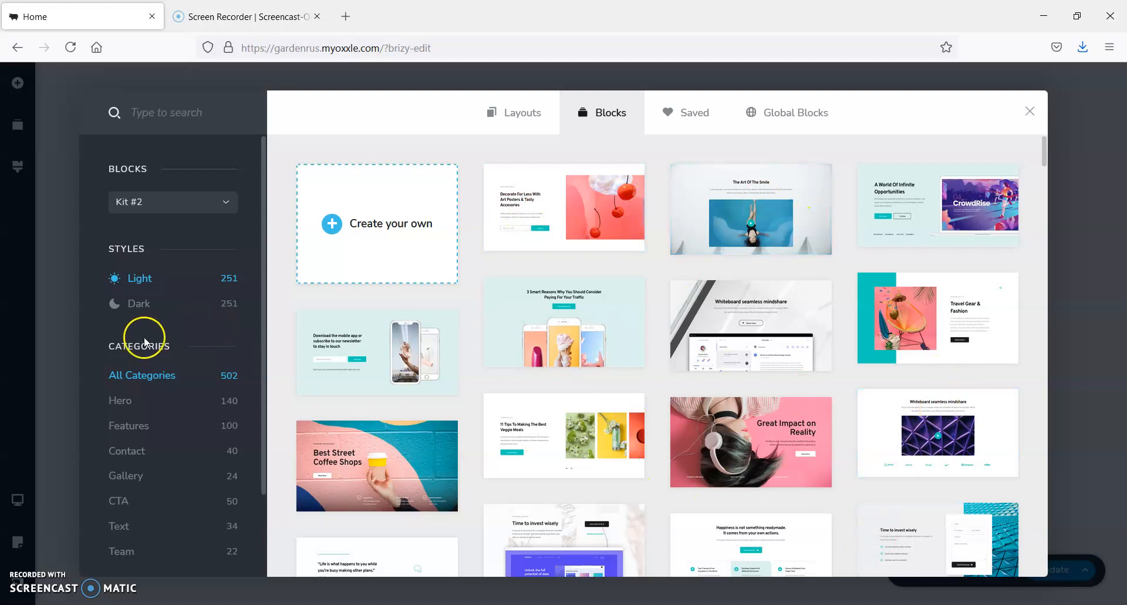
Browse the library's ready-made blocks in the Hero, Pricing and Team categories
{"action": "scroll", "coordinate": [132, 383], "scroll_direction": "down", "scroll_amount": 3}
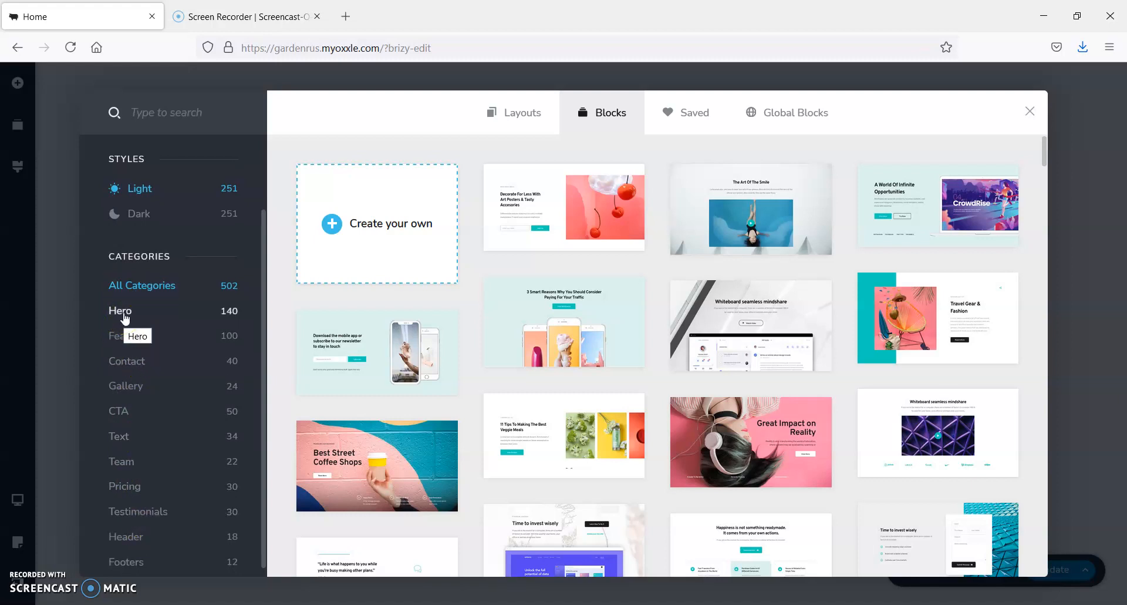
{"action": "left_click", "coordinate": [124, 316]}
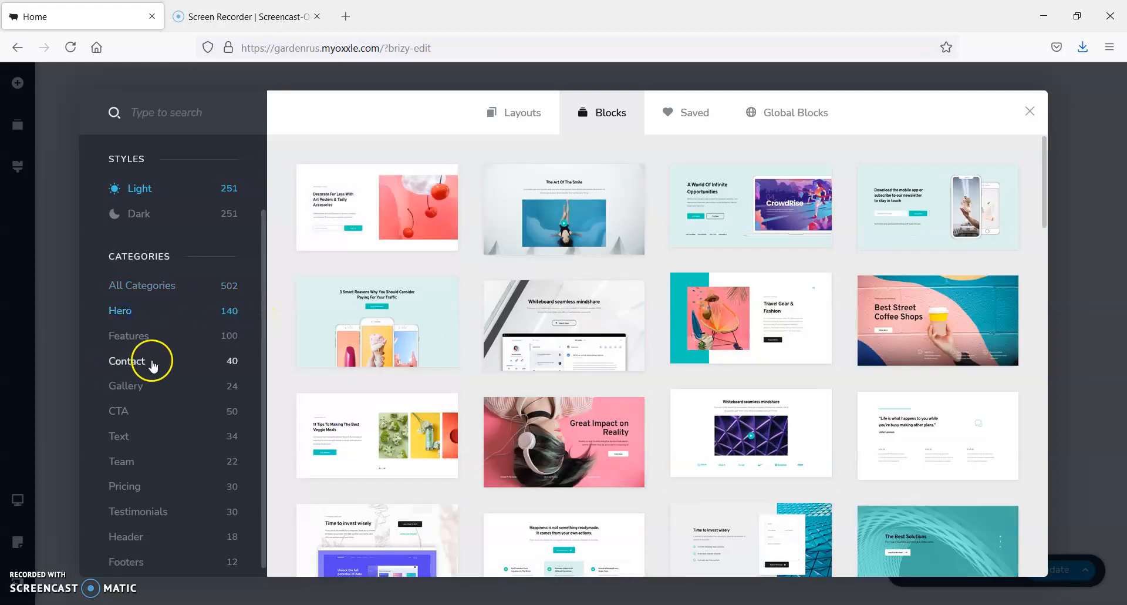
{"action": "left_click", "coordinate": [129, 487]}
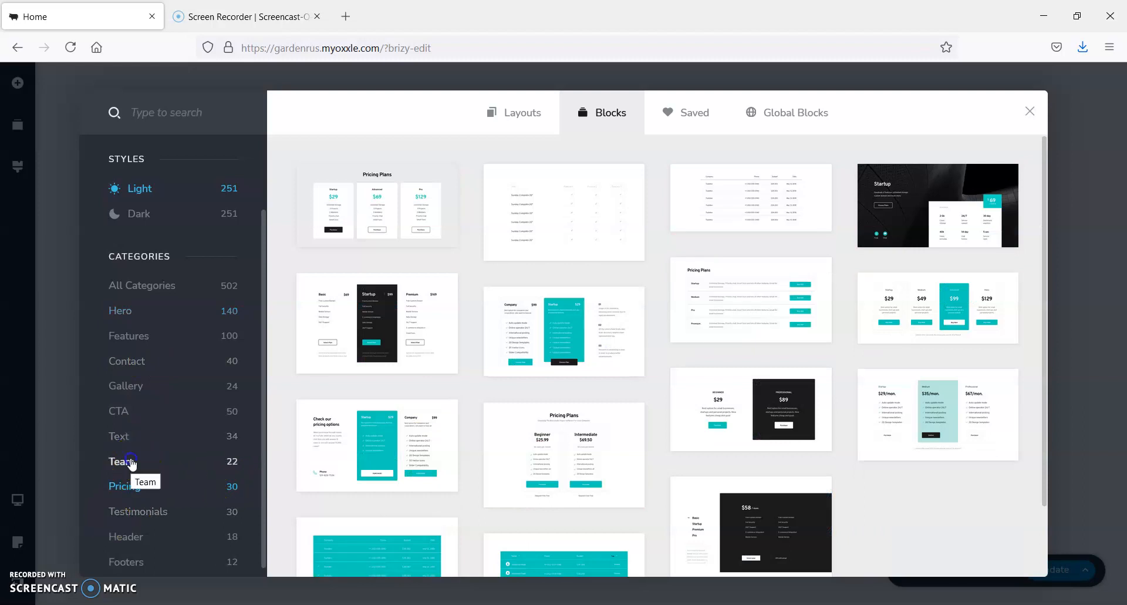
{"action": "left_click", "coordinate": [130, 464]}
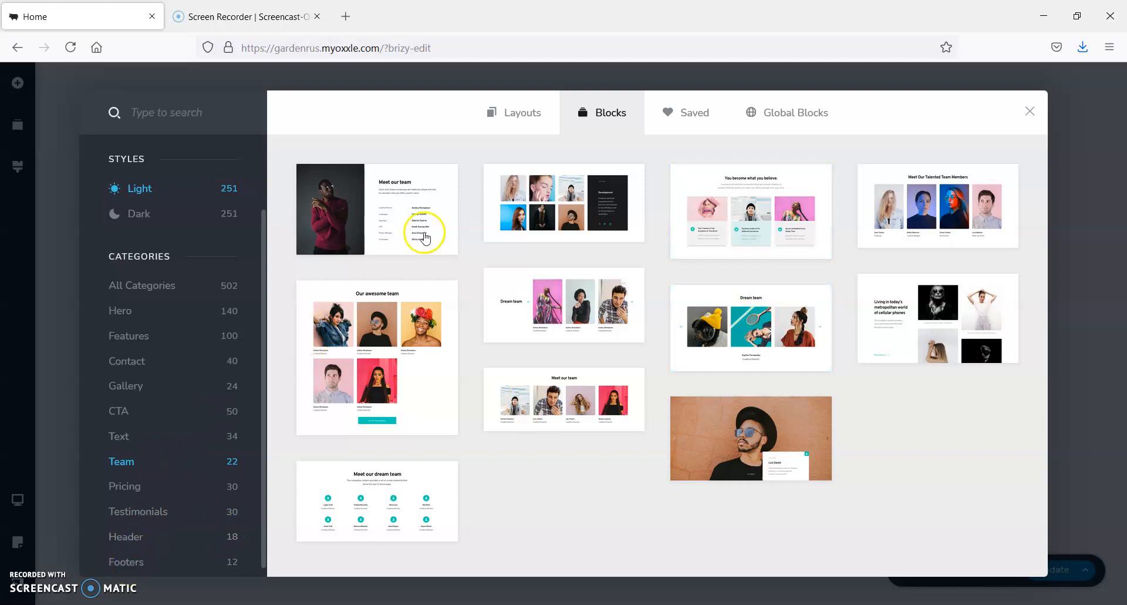
Open the Digital Work set among the library layouts and preview its pages, including Services and Contact
{"action": "left_click", "coordinate": [519, 113]}
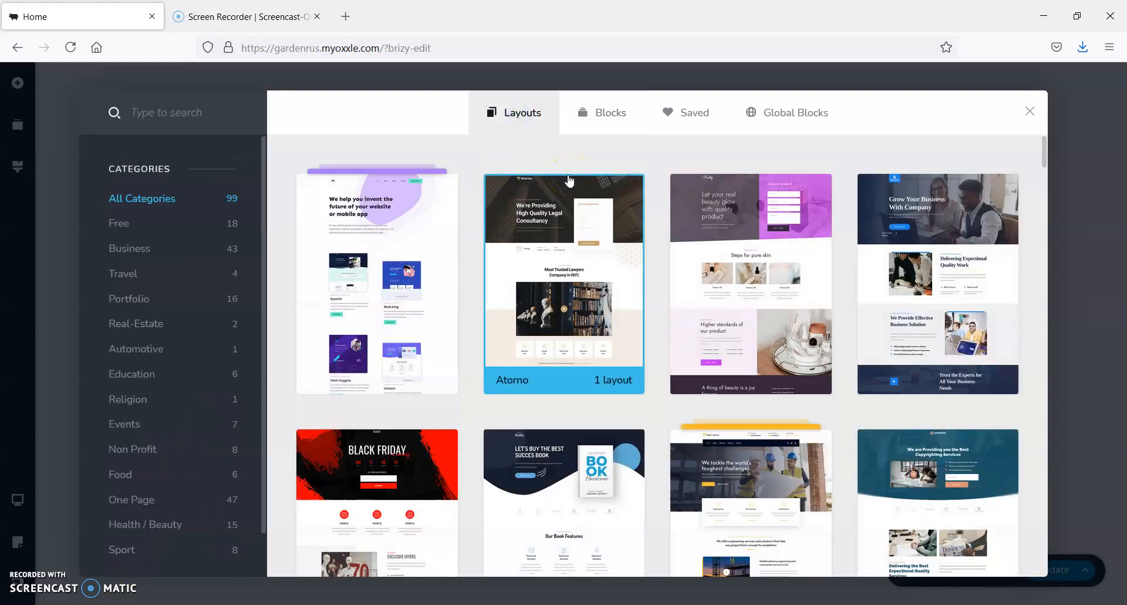
{"action": "scroll", "coordinate": [880, 346], "scroll_direction": "down", "scroll_amount": 10}
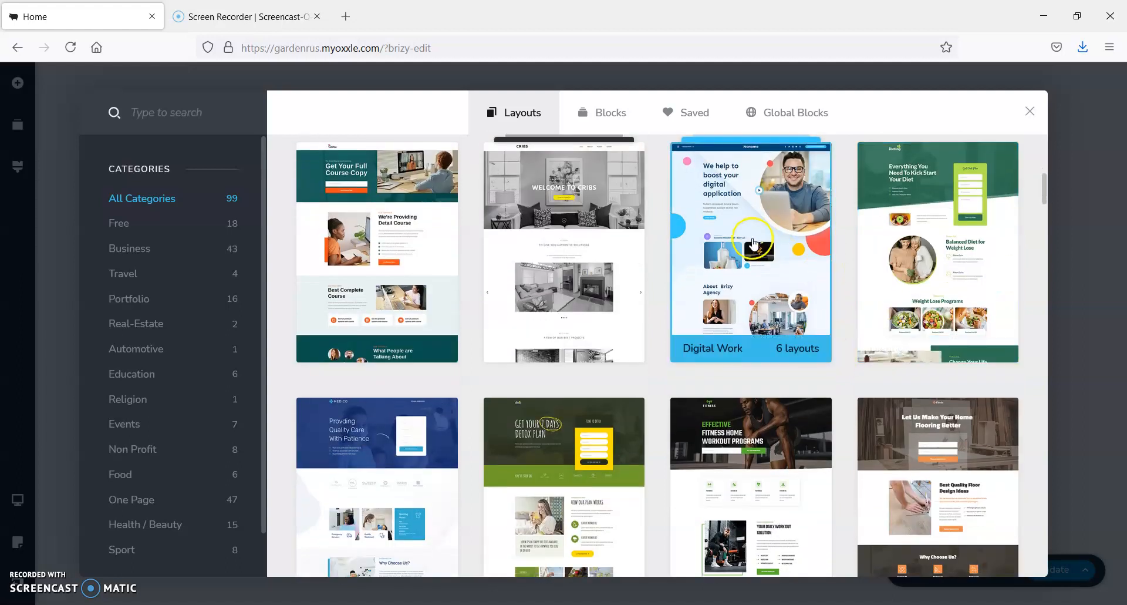
{"action": "left_click", "coordinate": [755, 243]}
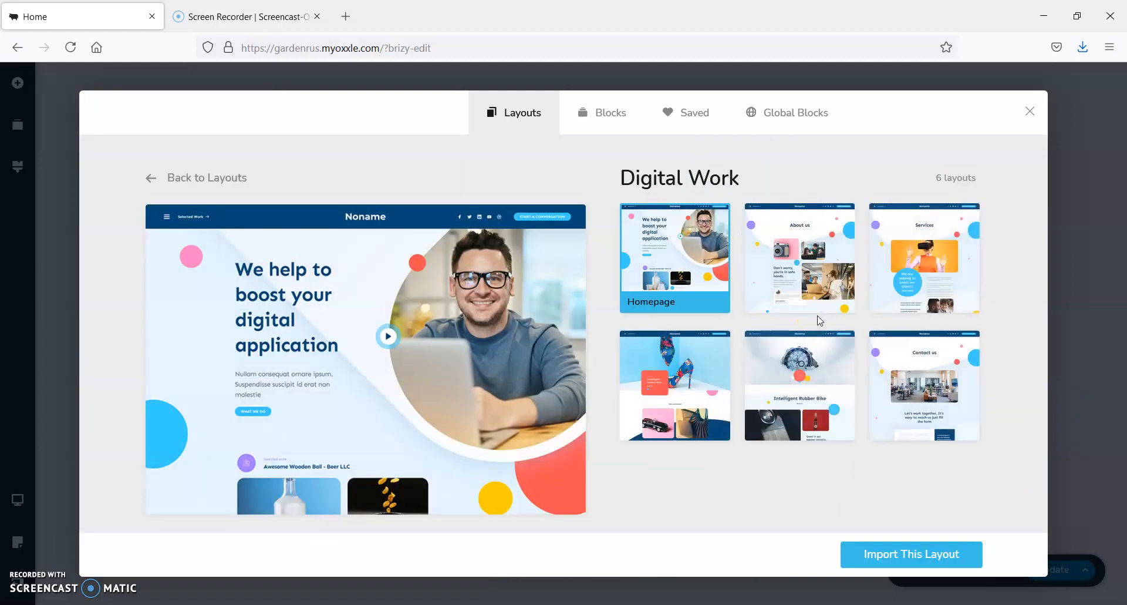
{"action": "left_click", "coordinate": [752, 303]}
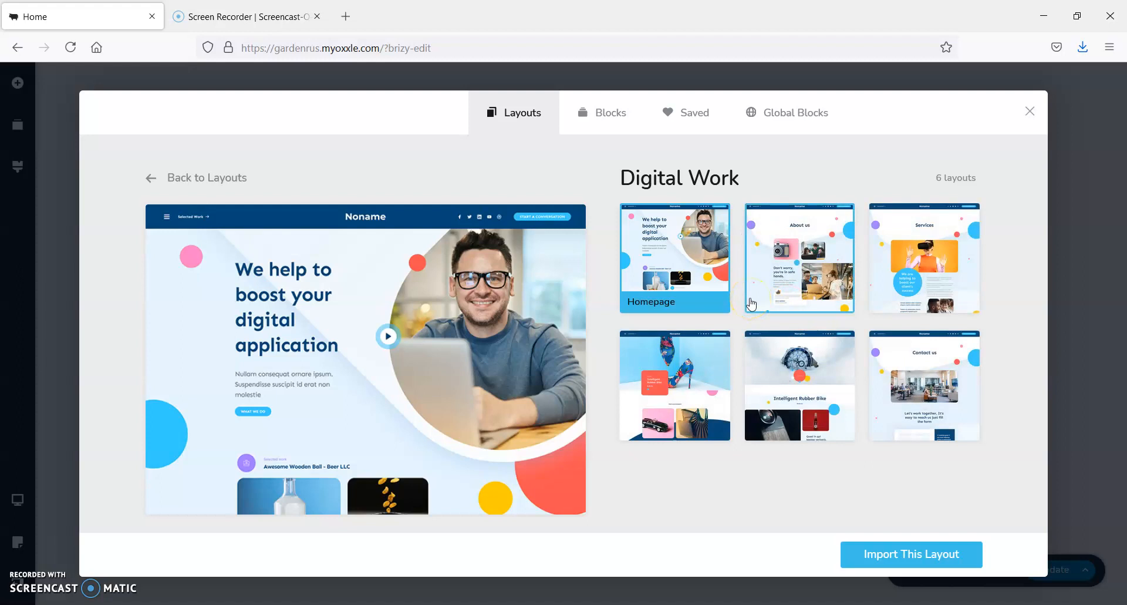
{"action": "left_click", "coordinate": [752, 296]}
{"action": "left_click", "coordinate": [895, 261]}
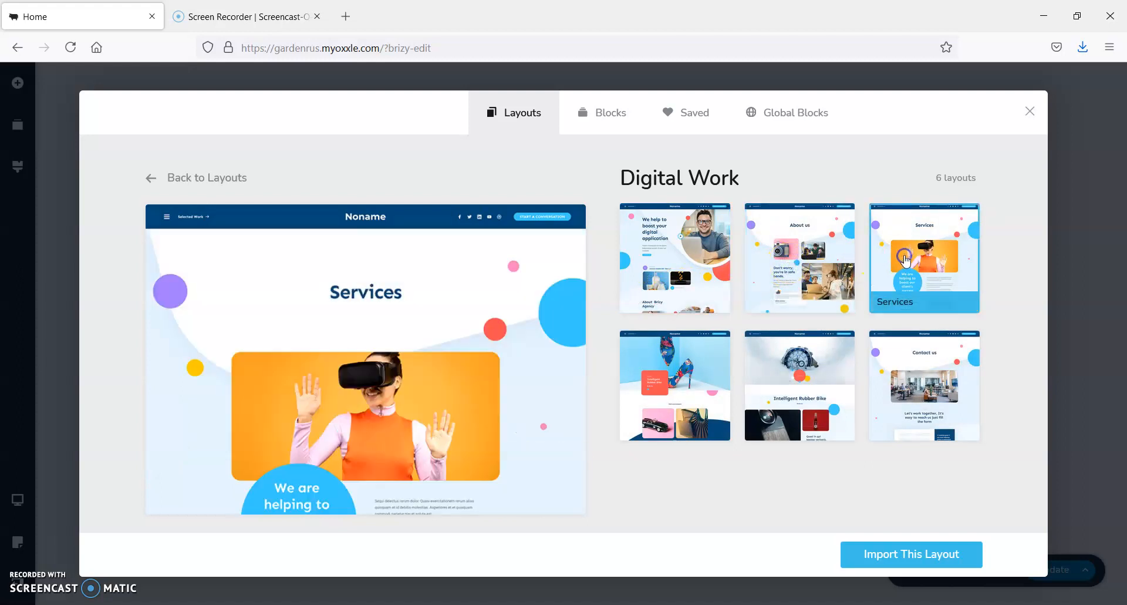
{"action": "left_click", "coordinate": [693, 391]}
{"action": "left_click", "coordinate": [778, 382]}
{"action": "left_click", "coordinate": [914, 383]}
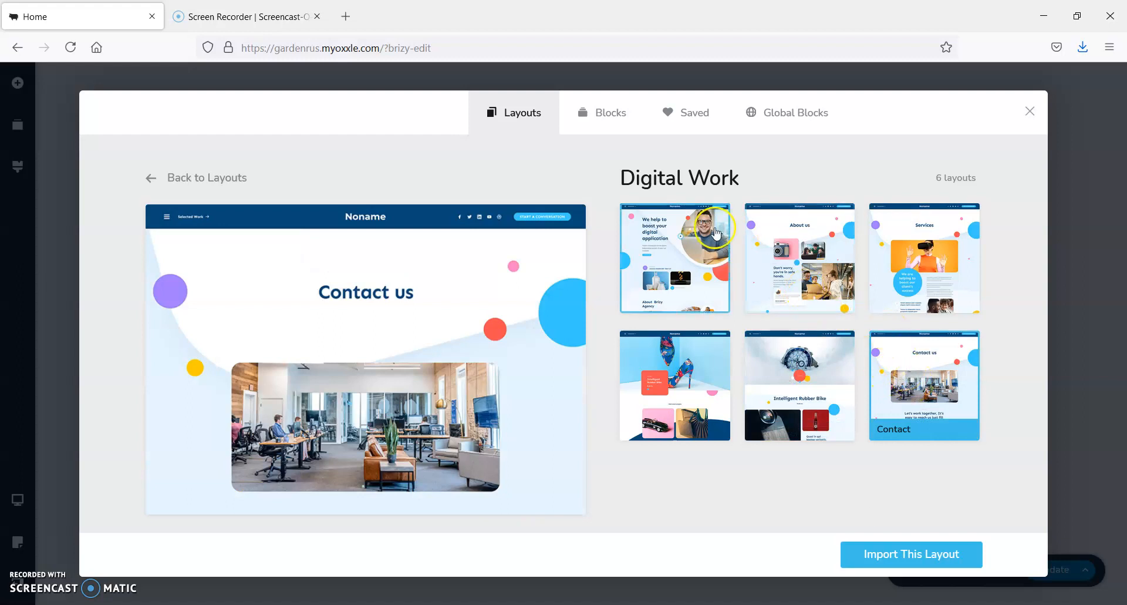
Import the Homepage layout of the Digital Work set into the empty page and look over the result
{"action": "left_click", "coordinate": [695, 244]}
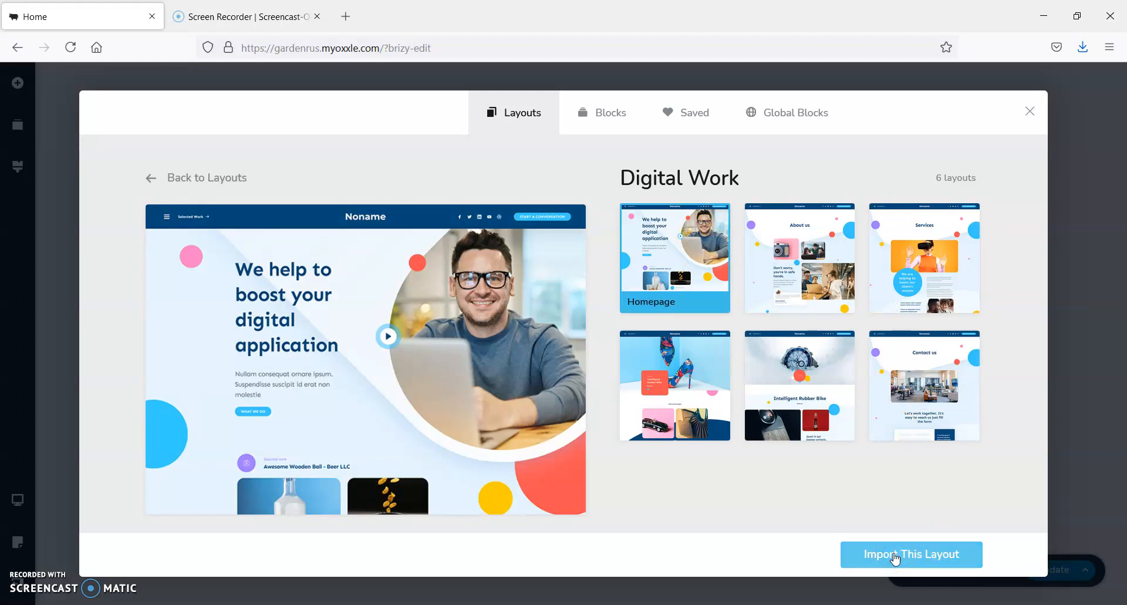
{"action": "left_click", "coordinate": [895, 558]}
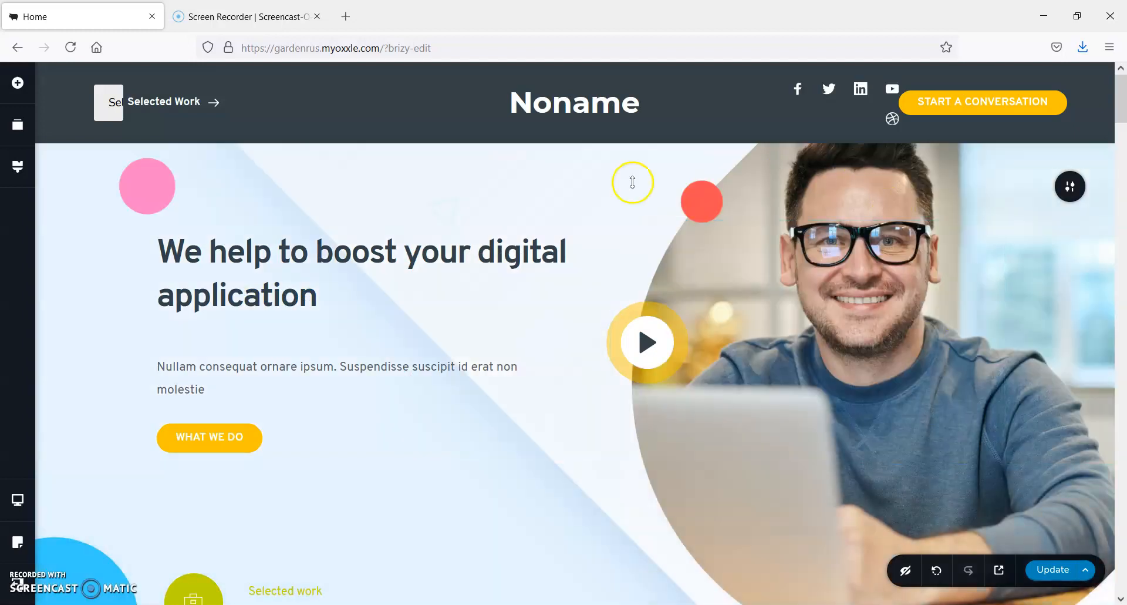
{"action": "scroll", "coordinate": [405, 222], "scroll_direction": "down", "scroll_amount": 3}
{"action": "scroll", "coordinate": [413, 209], "scroll_direction": "down", "scroll_amount": 5}
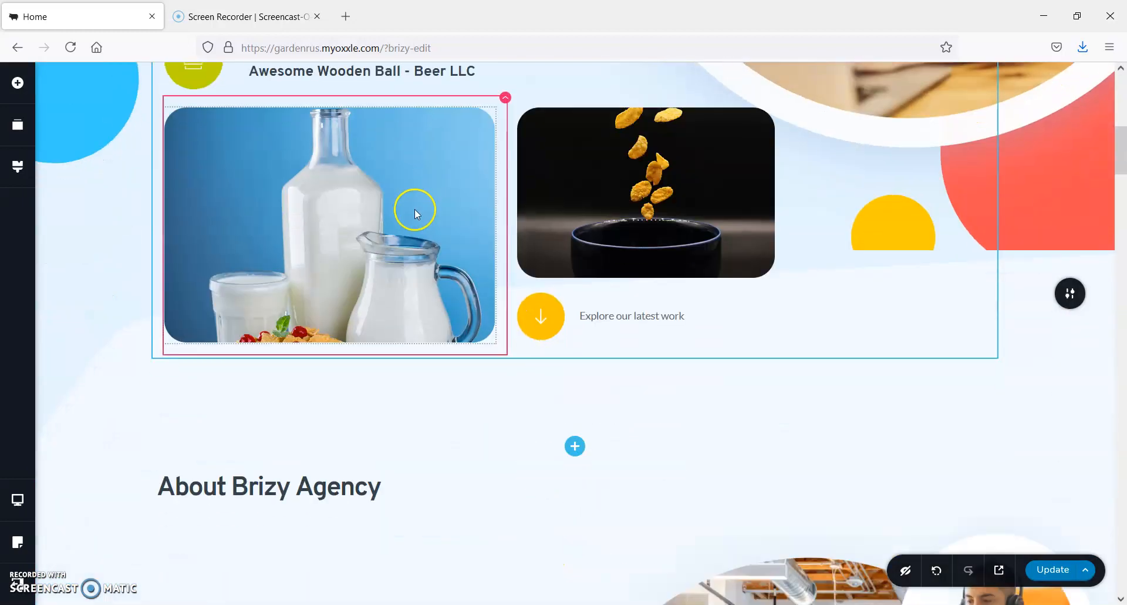
Replace the word "boost" in the hero heading with "hshshsh"
{"action": "scroll", "coordinate": [414, 209], "scroll_direction": "up", "scroll_amount": 8}
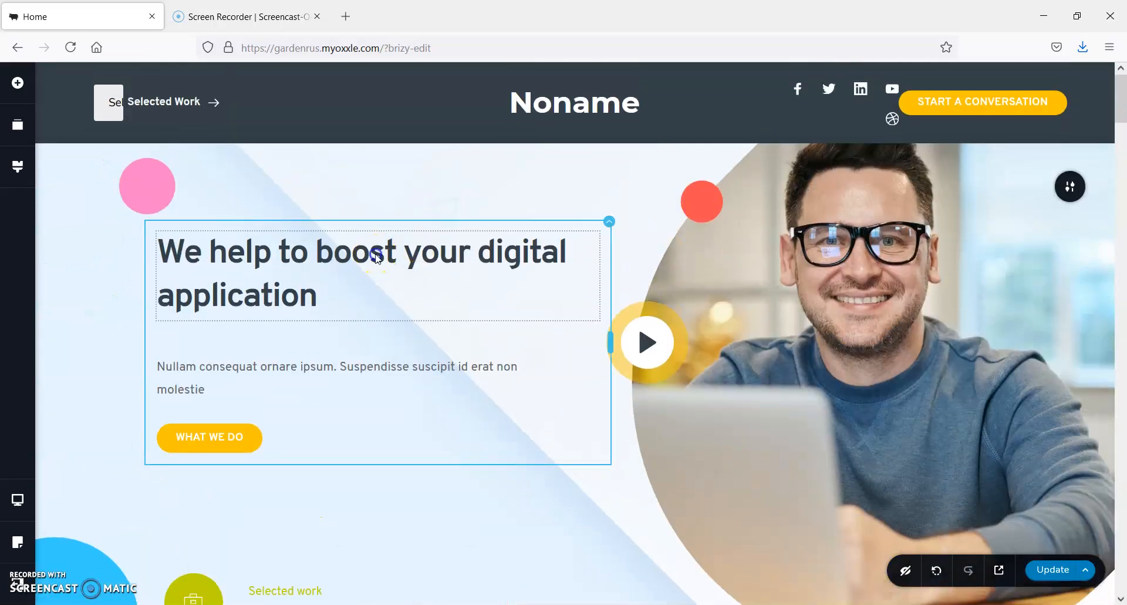
{"action": "left_click", "coordinate": [432, 267]}
{"action": "double_click", "coordinate": [317, 254]}
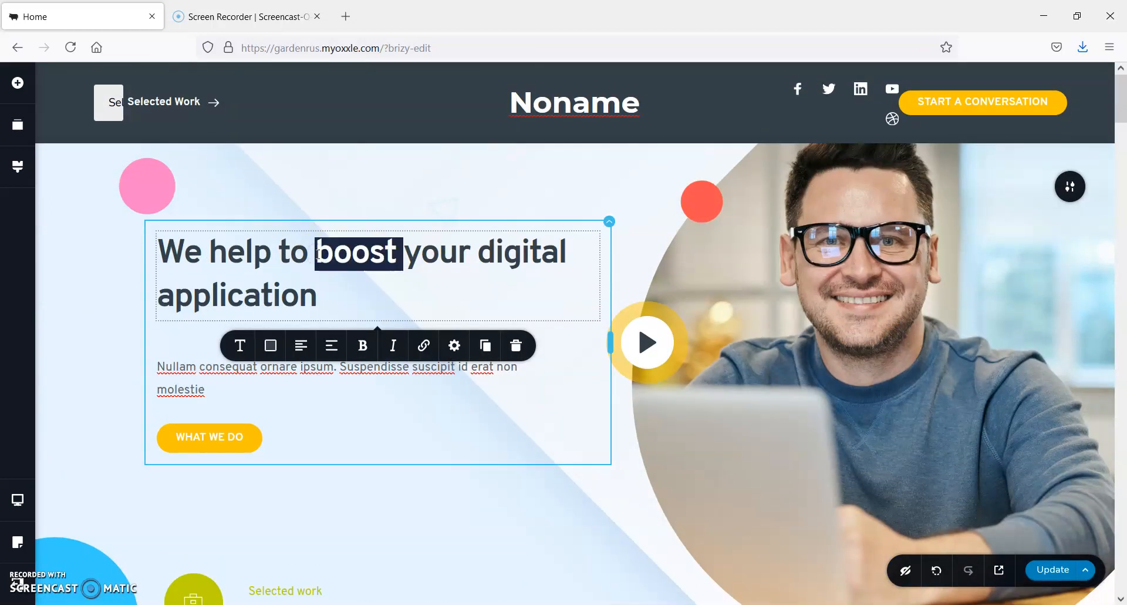
{"action": "type", "text": "hshshsh"}
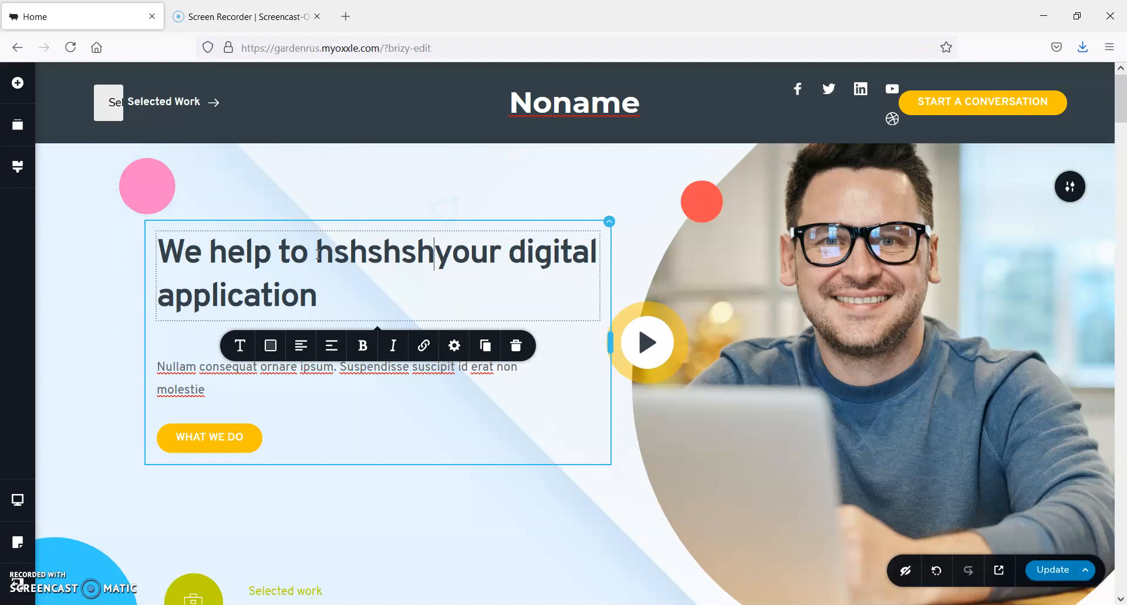
Check the editing options of the WHAT WE DO button and header items, including the Facebook icon's link settings
{"action": "left_click", "coordinate": [206, 437]}
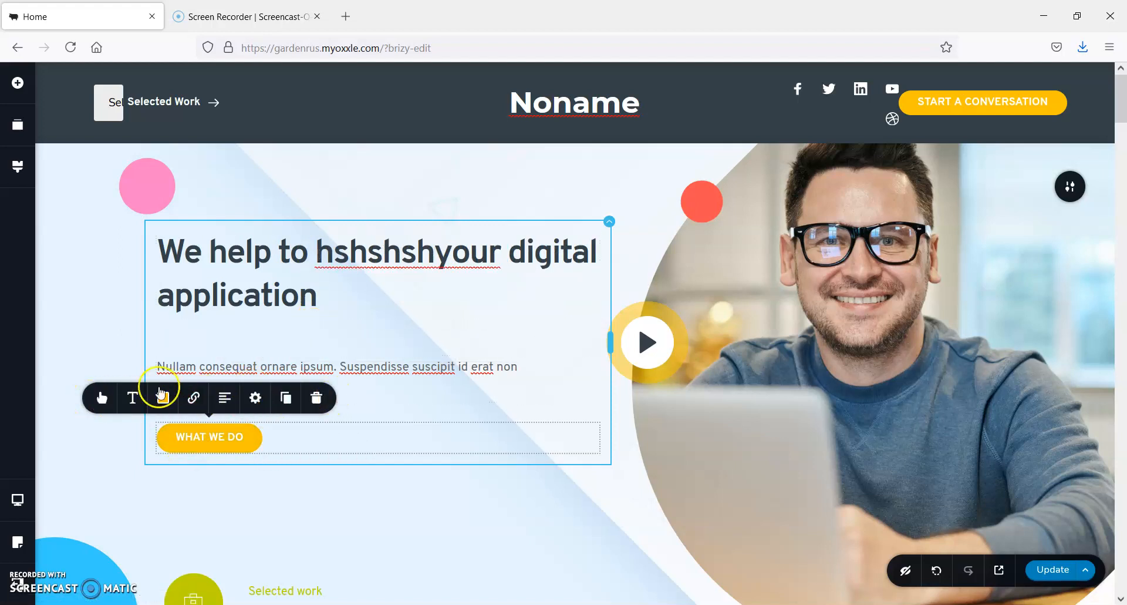
{"action": "left_click", "coordinate": [169, 97]}
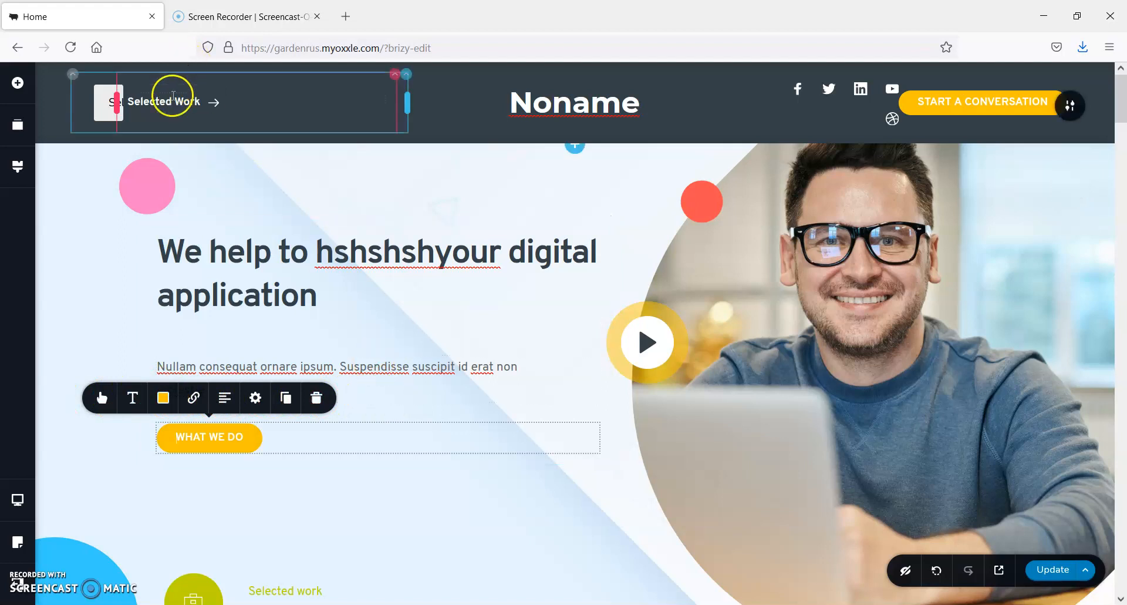
{"action": "left_click", "coordinate": [104, 102]}
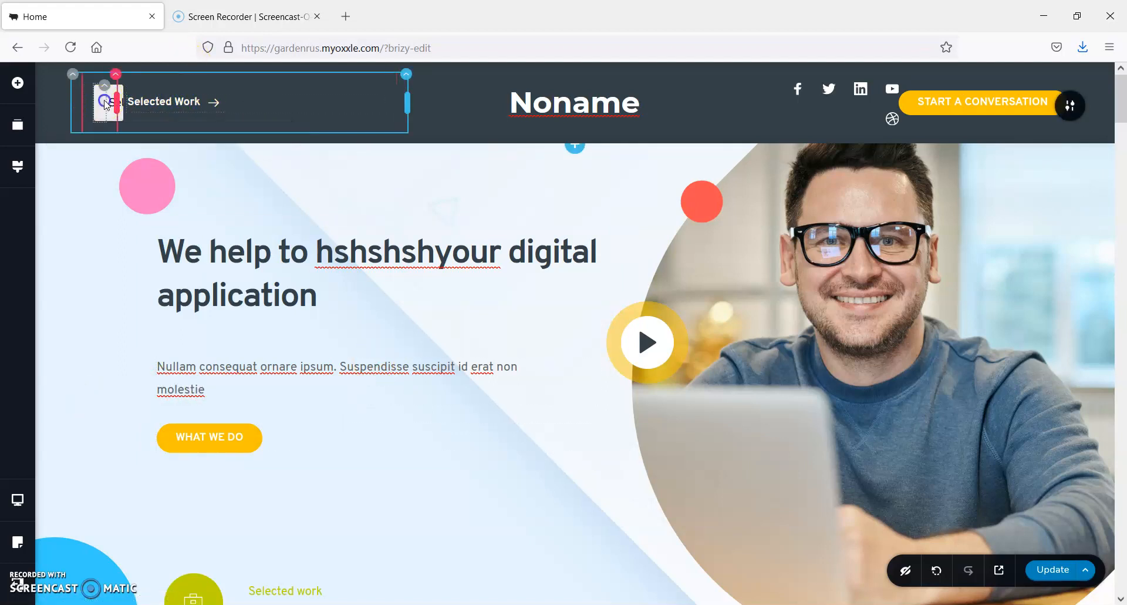
{"action": "left_click", "coordinate": [570, 104]}
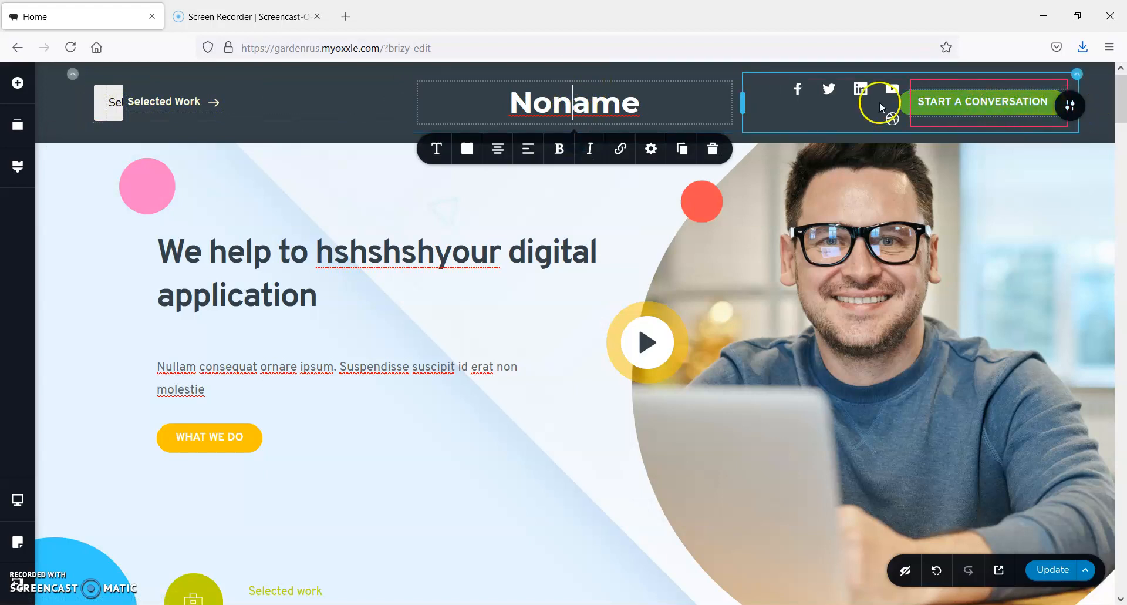
{"action": "left_click", "coordinate": [796, 89]}
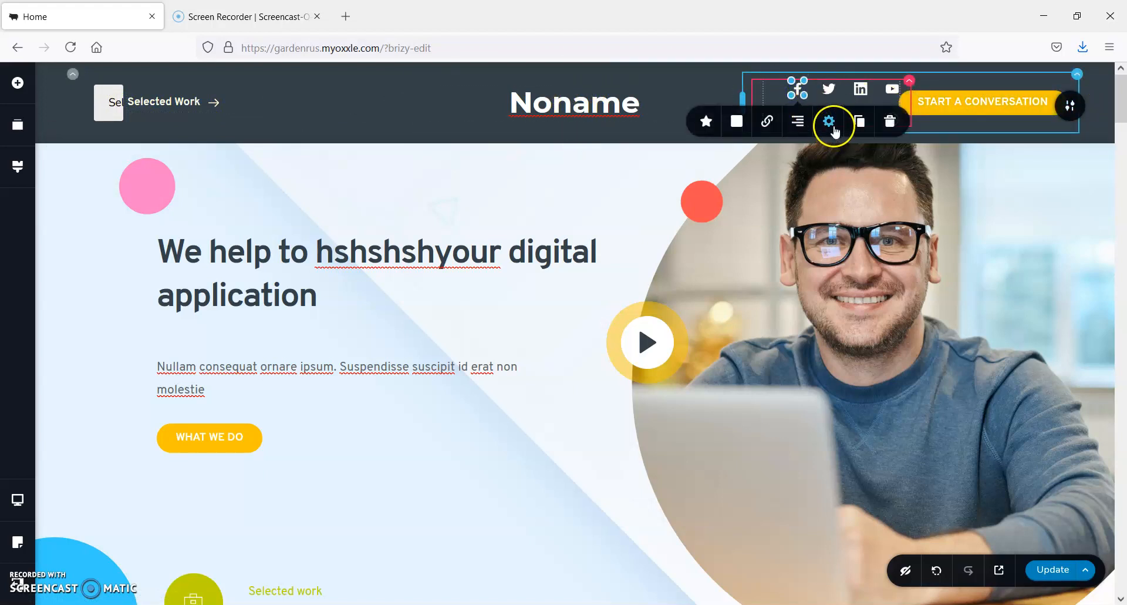
{"action": "left_click", "coordinate": [778, 124]}
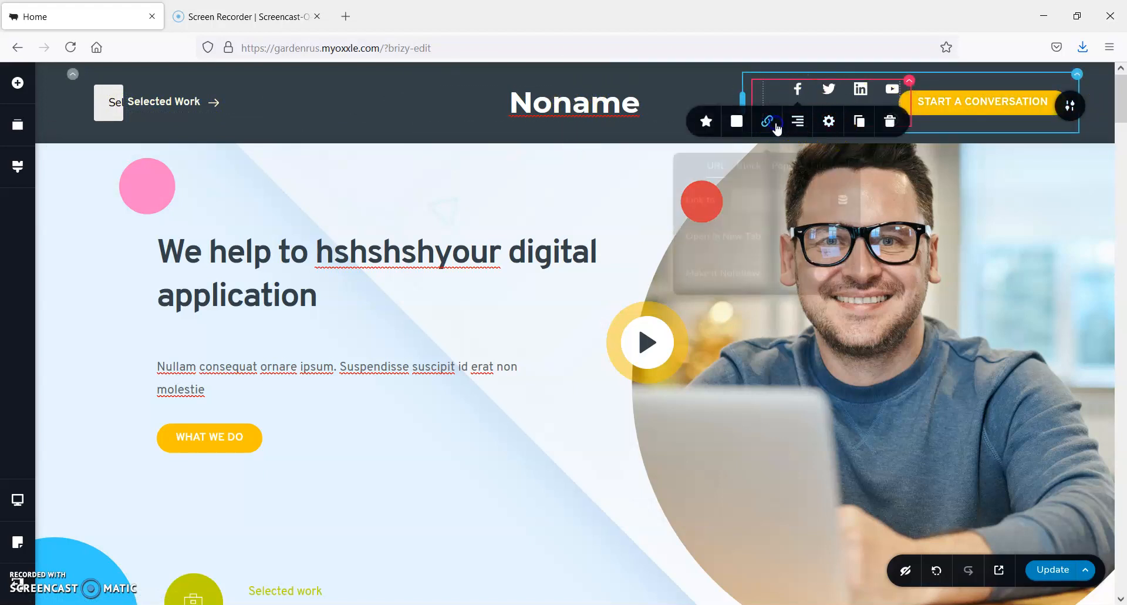
{"action": "left_click", "coordinate": [579, 225]}
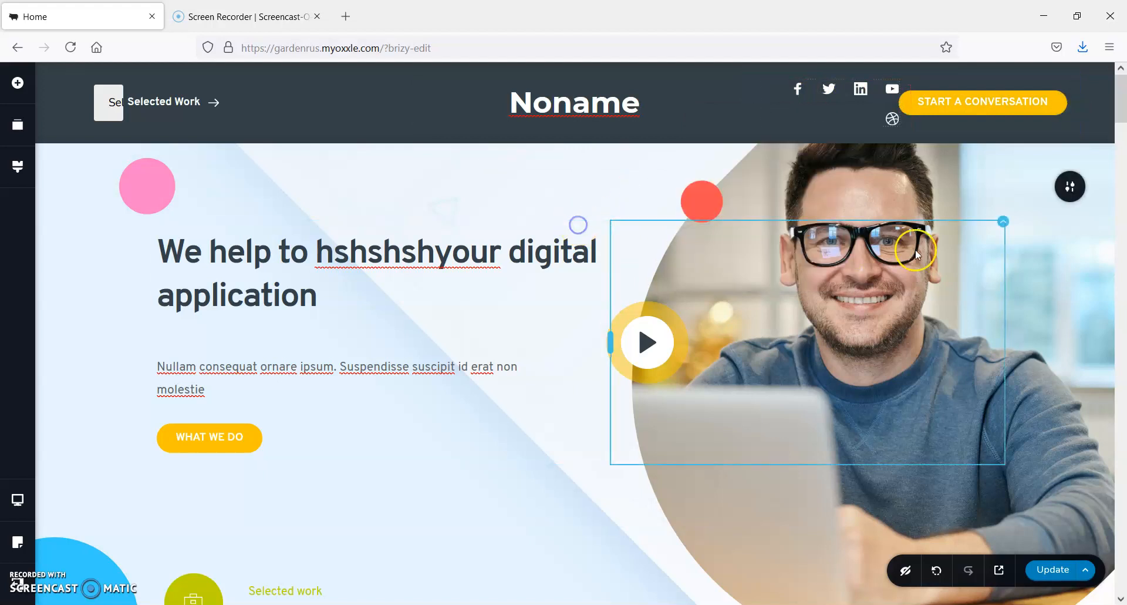
Examine the hero block's background image settings and close them without changes
{"action": "left_click", "coordinate": [1078, 188]}
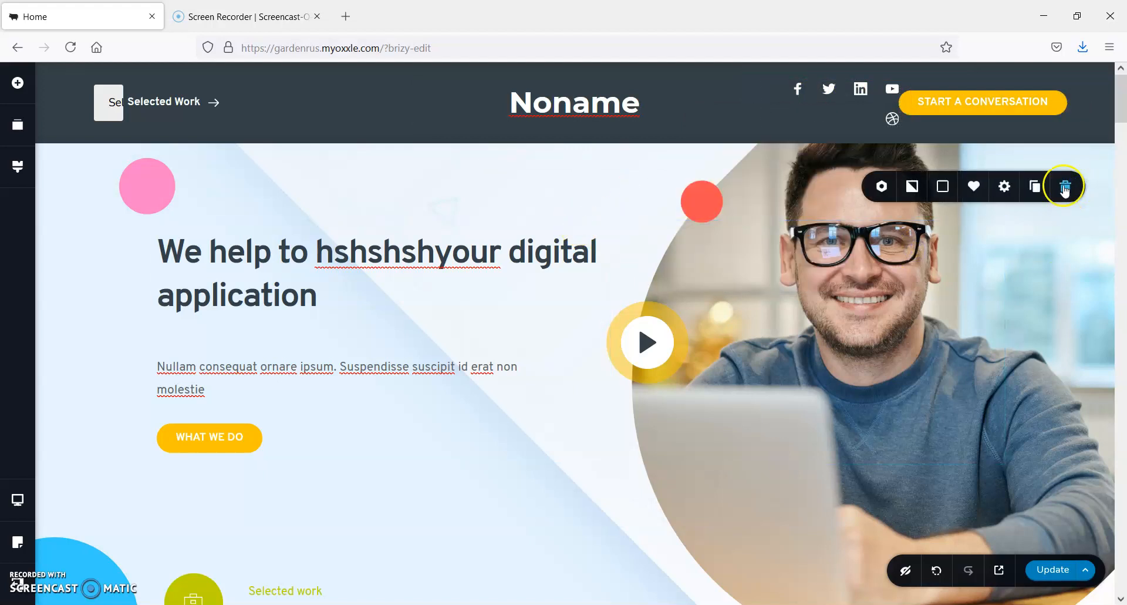
{"action": "left_click", "coordinate": [913, 190]}
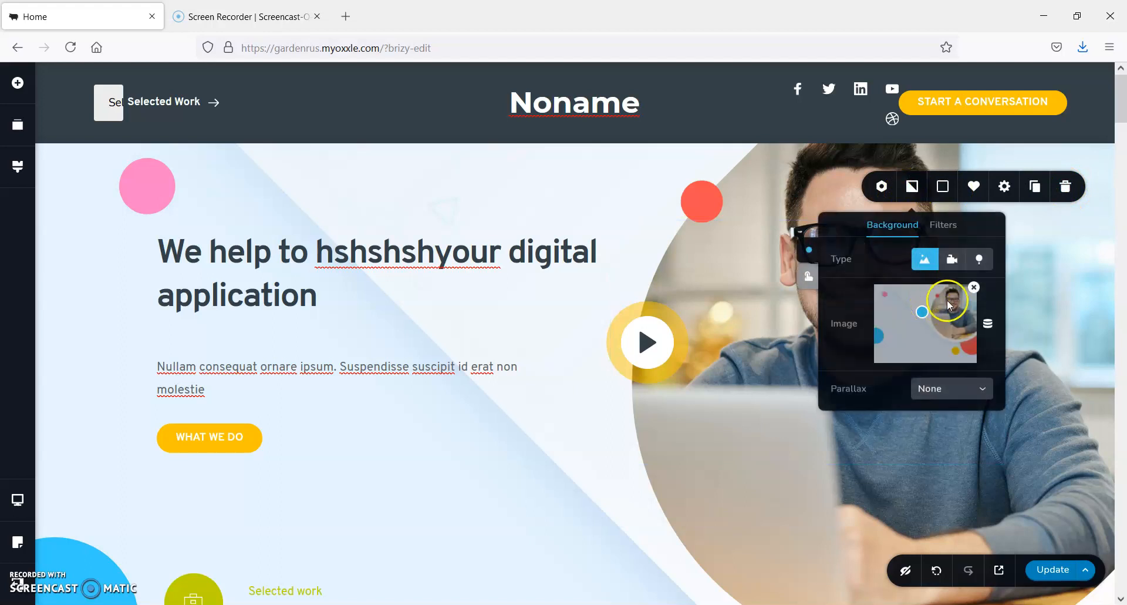
{"action": "left_click", "coordinate": [1088, 303]}
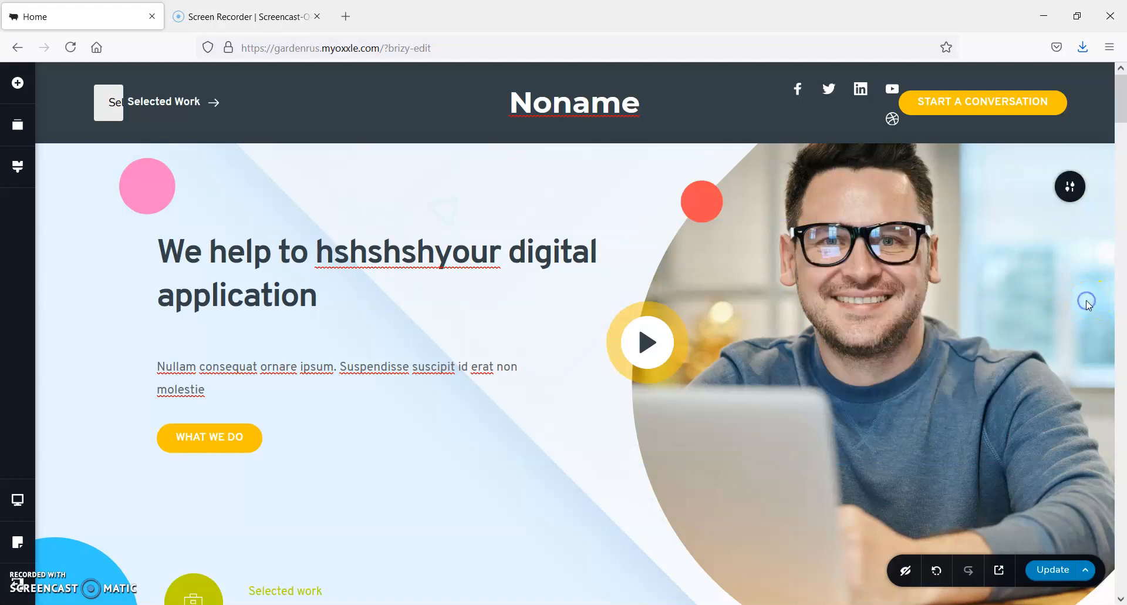
Change the page's global style to Magazine and check the colour picker of its blue swatch
{"action": "scroll", "coordinate": [1088, 303], "scroll_direction": "down", "scroll_amount": 5}
{"action": "scroll", "coordinate": [1087, 300], "scroll_direction": "down", "scroll_amount": 8}
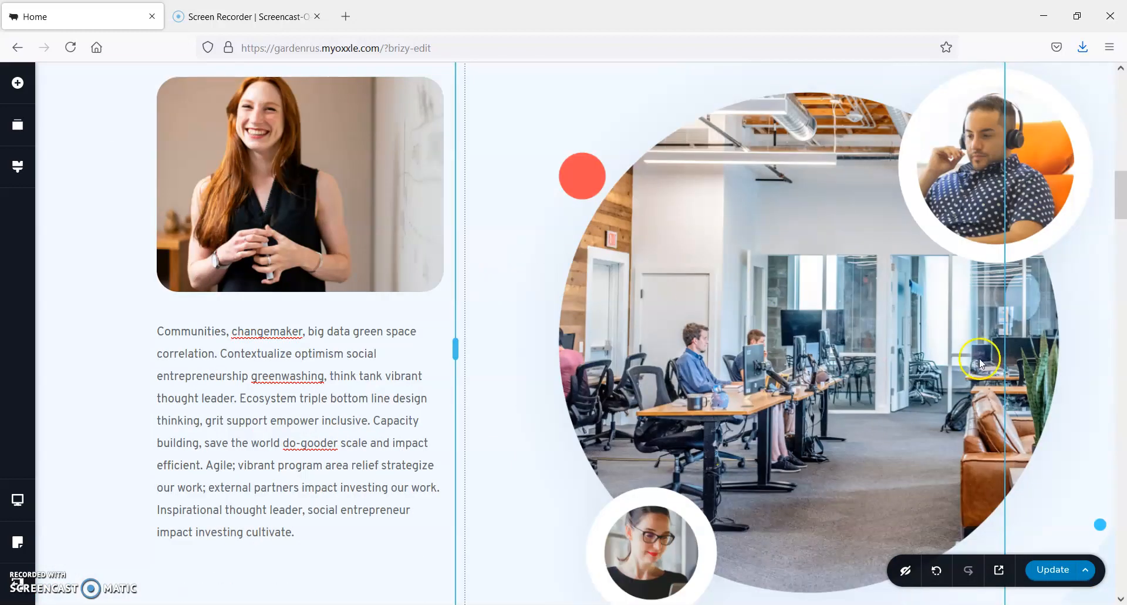
{"action": "scroll", "coordinate": [871, 348], "scroll_direction": "down", "scroll_amount": 1}
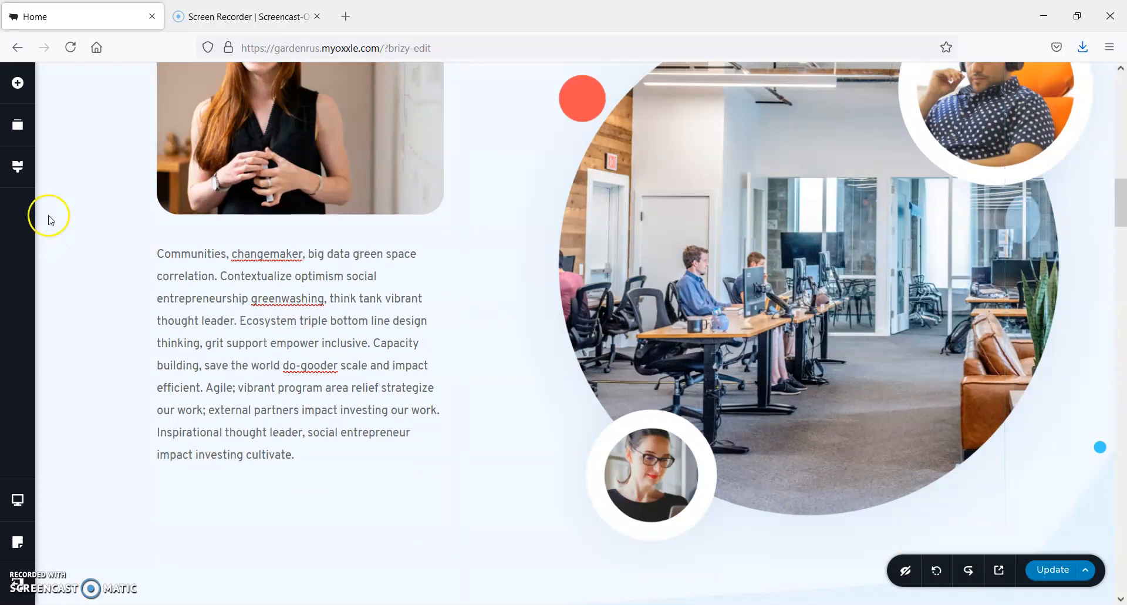
{"action": "left_click", "coordinate": [18, 166]}
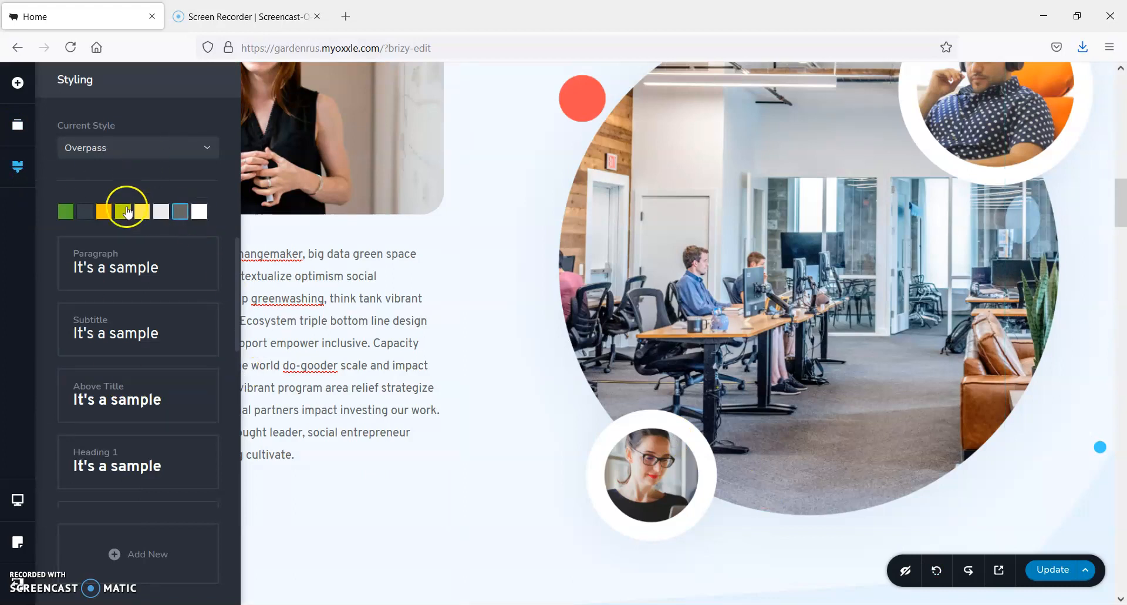
{"action": "left_click", "coordinate": [208, 147]}
{"action": "left_click", "coordinate": [90, 195]}
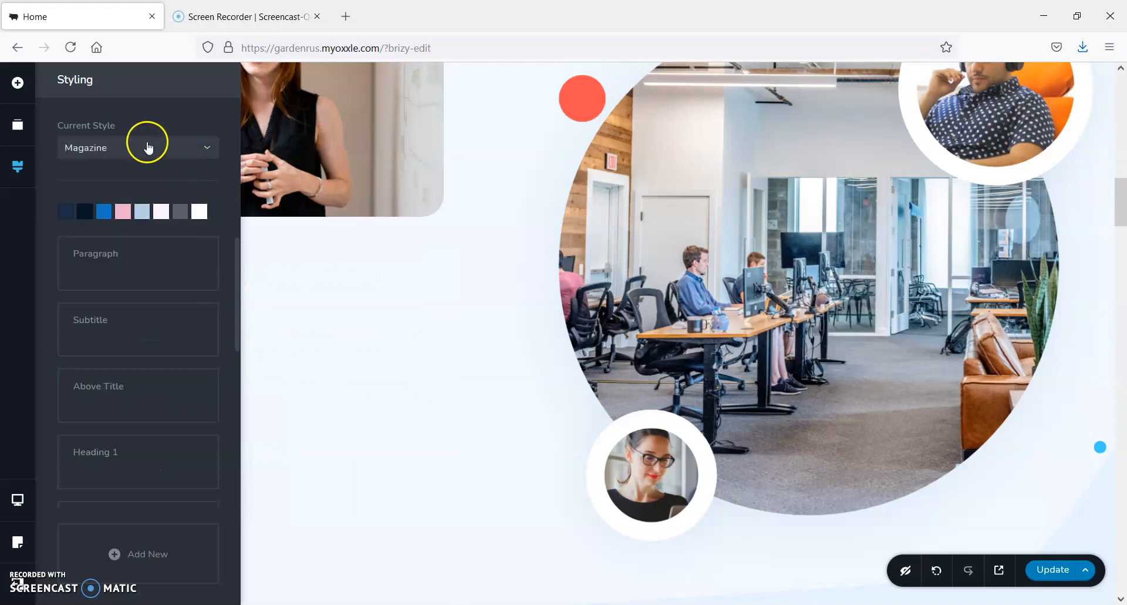
{"action": "left_click", "coordinate": [106, 213]}
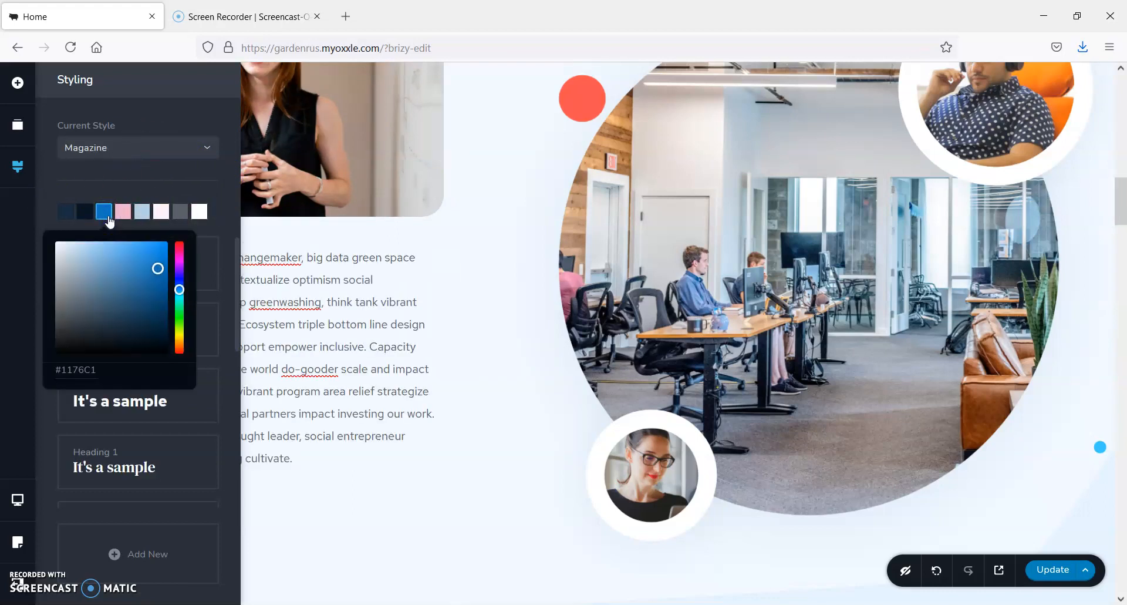
{"action": "left_click", "coordinate": [195, 179]}
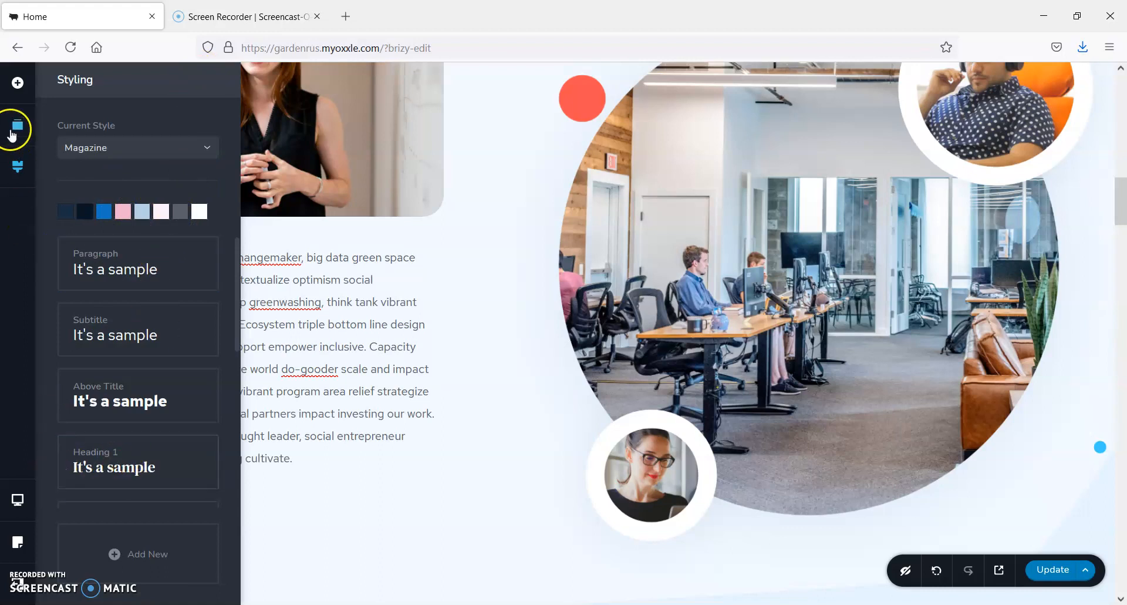
Reorder the page so the block with the three service cards sits above the About Brizy Agency block
{"action": "left_click", "coordinate": [12, 135]}
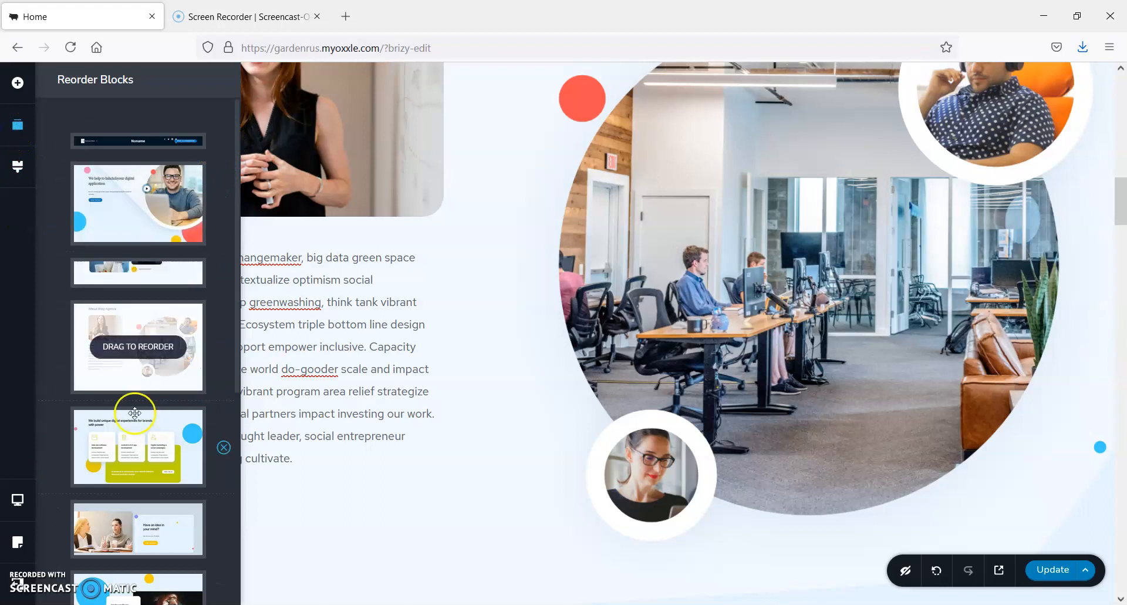
{"action": "left_click_drag", "start_coordinate": [148, 450], "coordinate": [167, 341]}
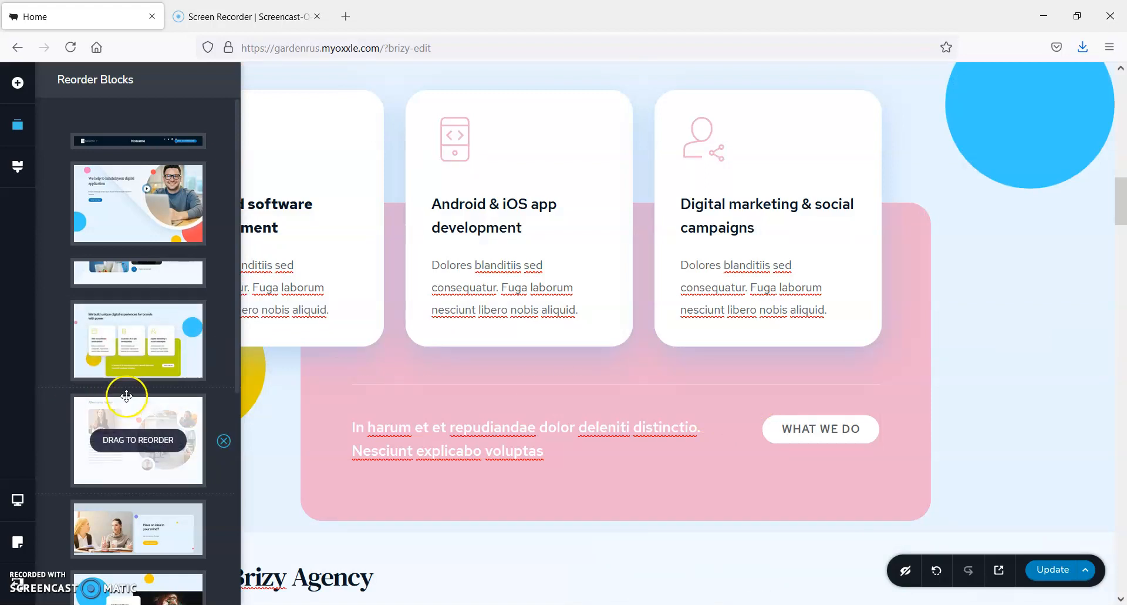
Preview the page in the mobile and tablet views, and return to the desktop view
{"action": "left_click", "coordinate": [17, 500]}
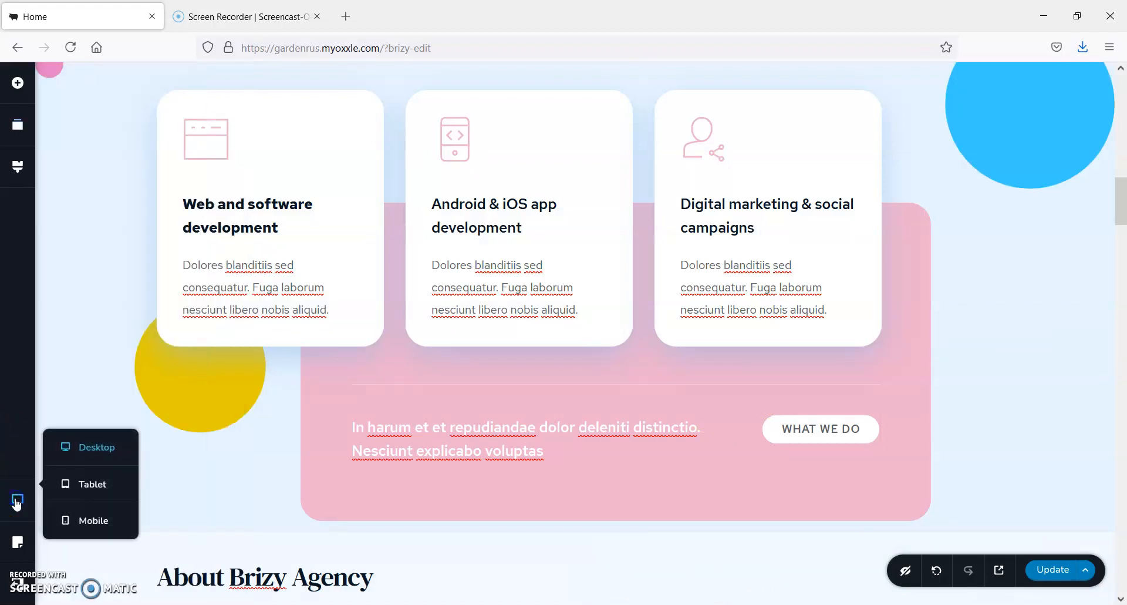
{"action": "left_click", "coordinate": [96, 519]}
{"action": "scroll", "coordinate": [481, 350], "scroll_direction": "up", "scroll_amount": 15}
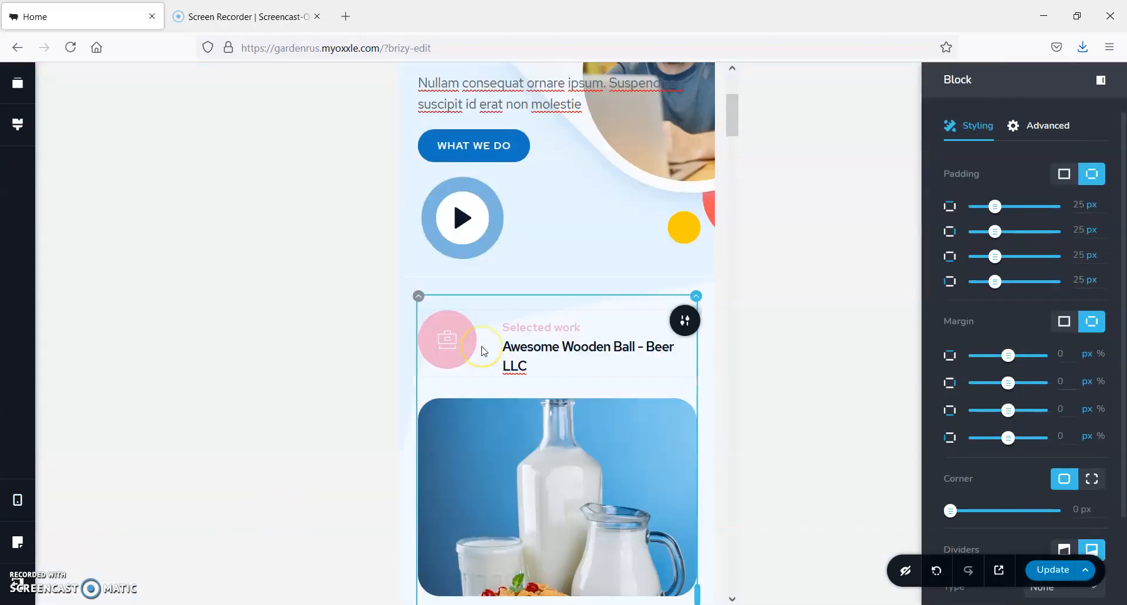
{"action": "mouse_move", "coordinate": [26, 498]}
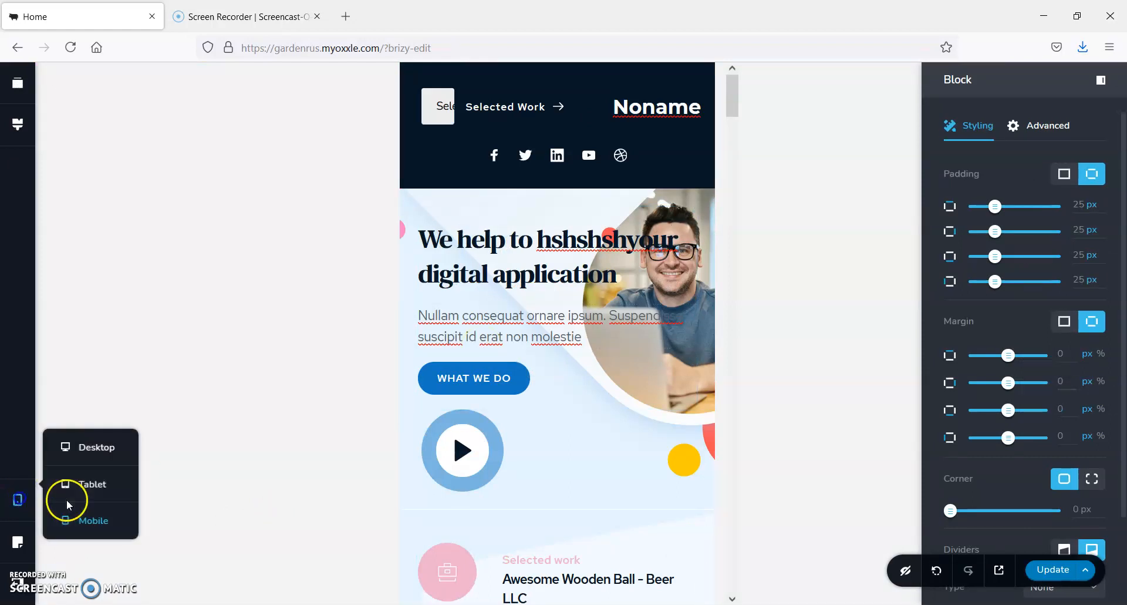
{"action": "left_click", "coordinate": [115, 487]}
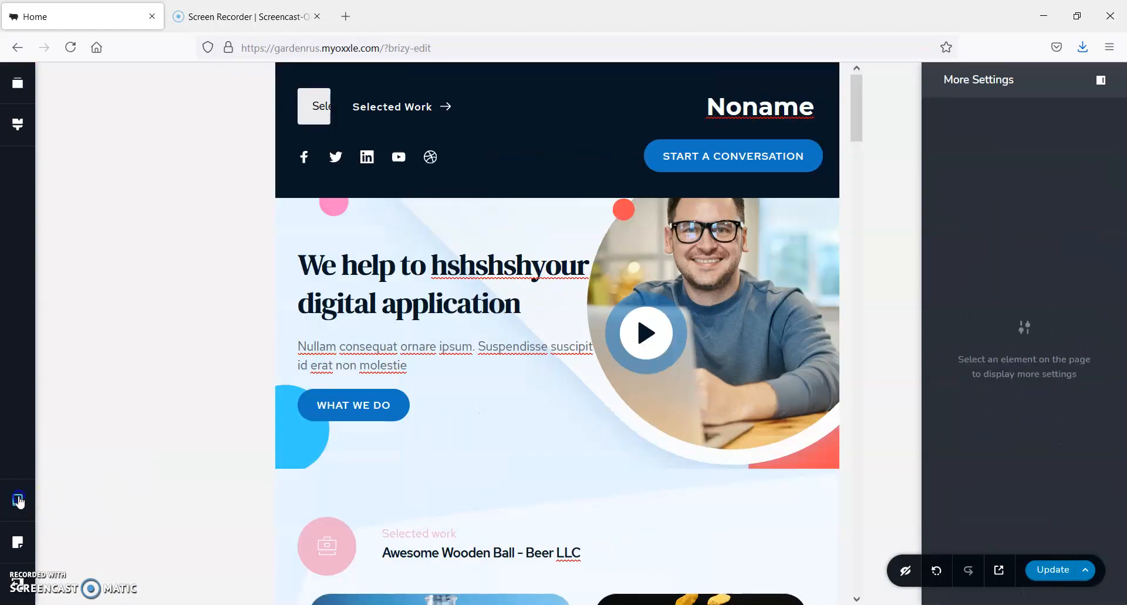
{"action": "left_click", "coordinate": [79, 448]}
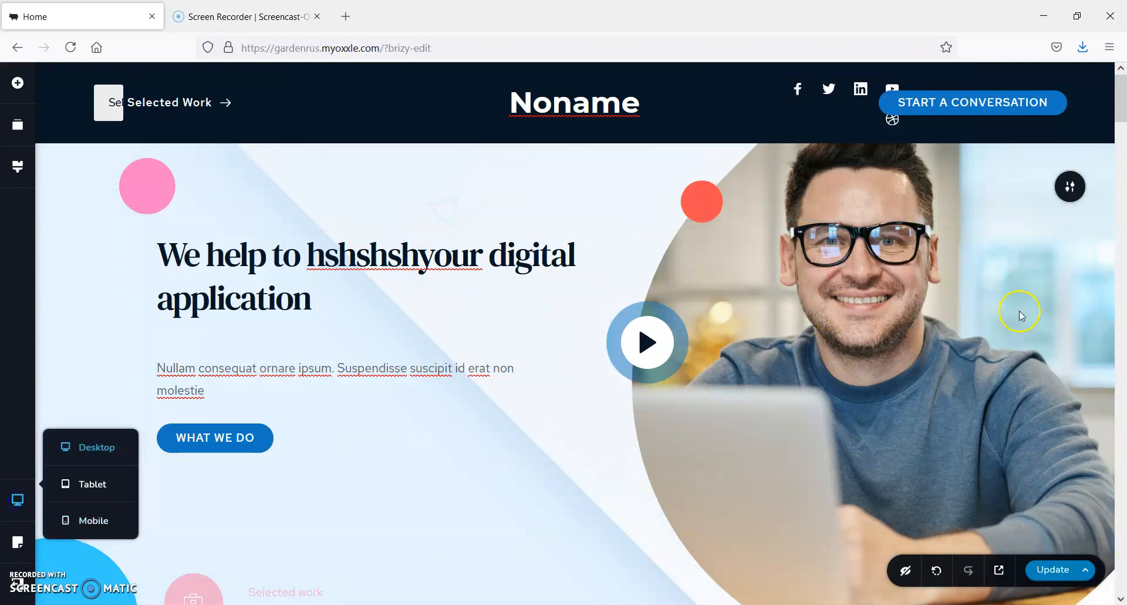
Save the updated Home page and return to its edit screen in the store dashboard
{"action": "mouse_move", "coordinate": [881, 188]}
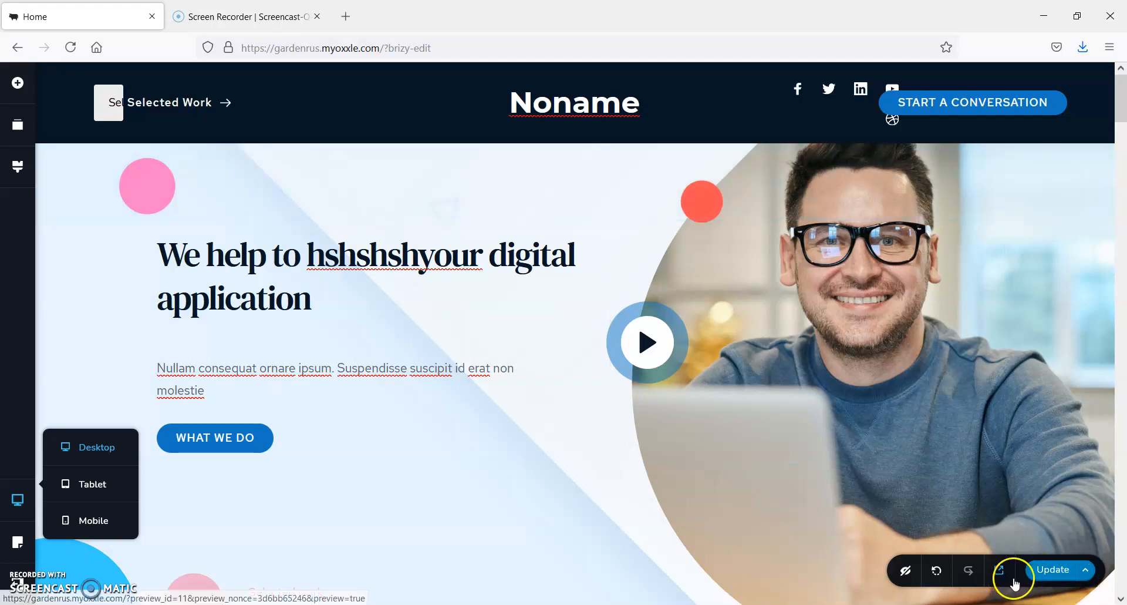
{"action": "left_click", "coordinate": [1053, 569]}
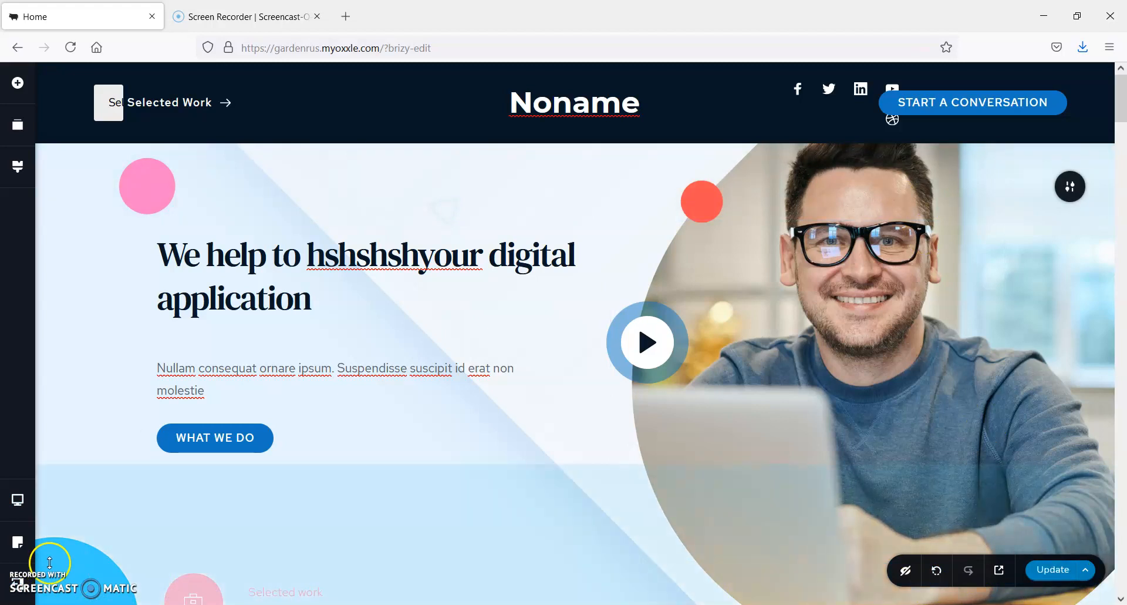
{"action": "left_click", "coordinate": [17, 582]}
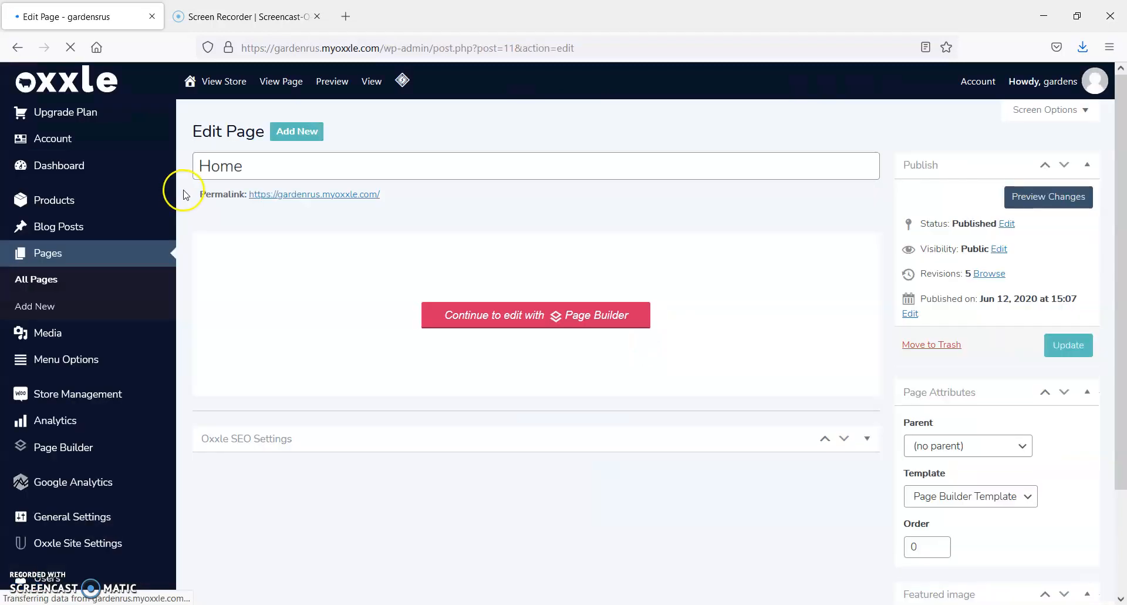
Create a new store product named "title" with the text "description" as its main description
{"action": "mouse_move", "coordinate": [176, 194]}
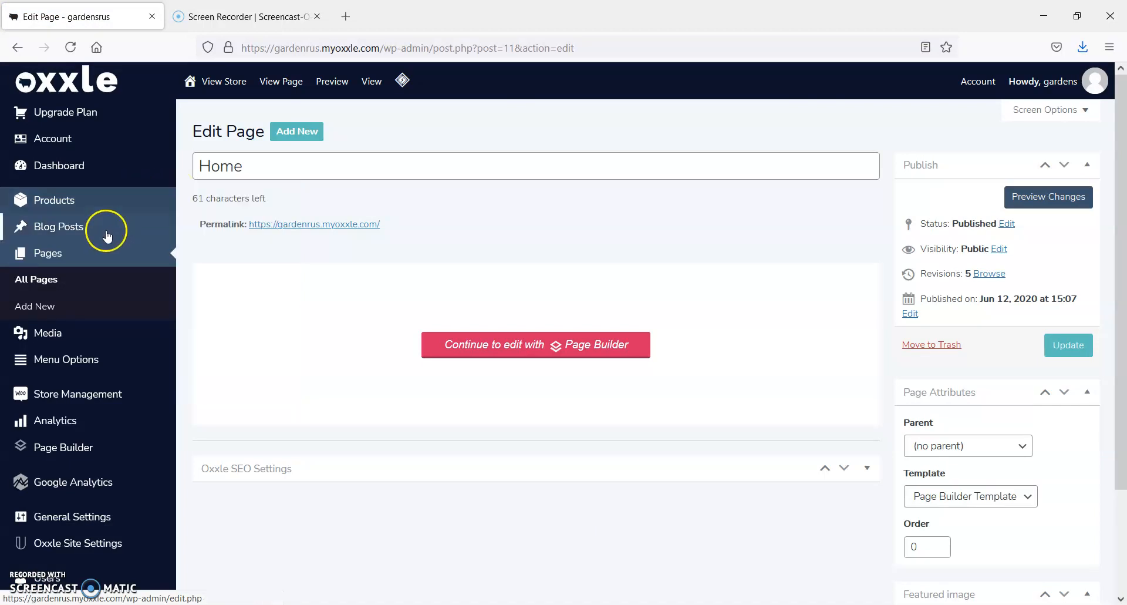
{"action": "left_click", "coordinate": [50, 202]}
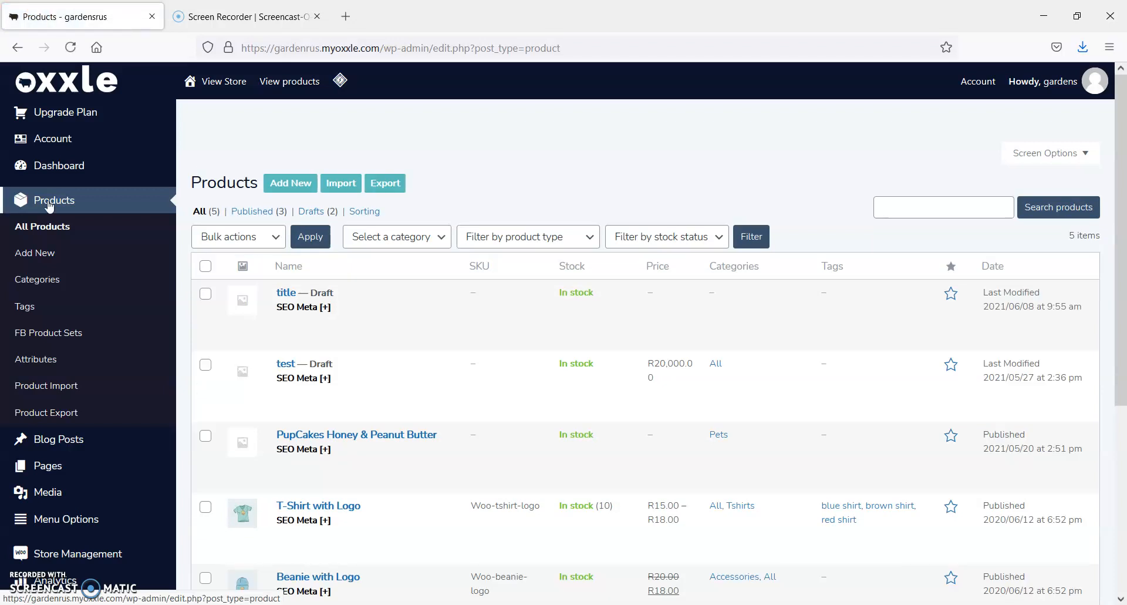
{"action": "left_click", "coordinate": [286, 184]}
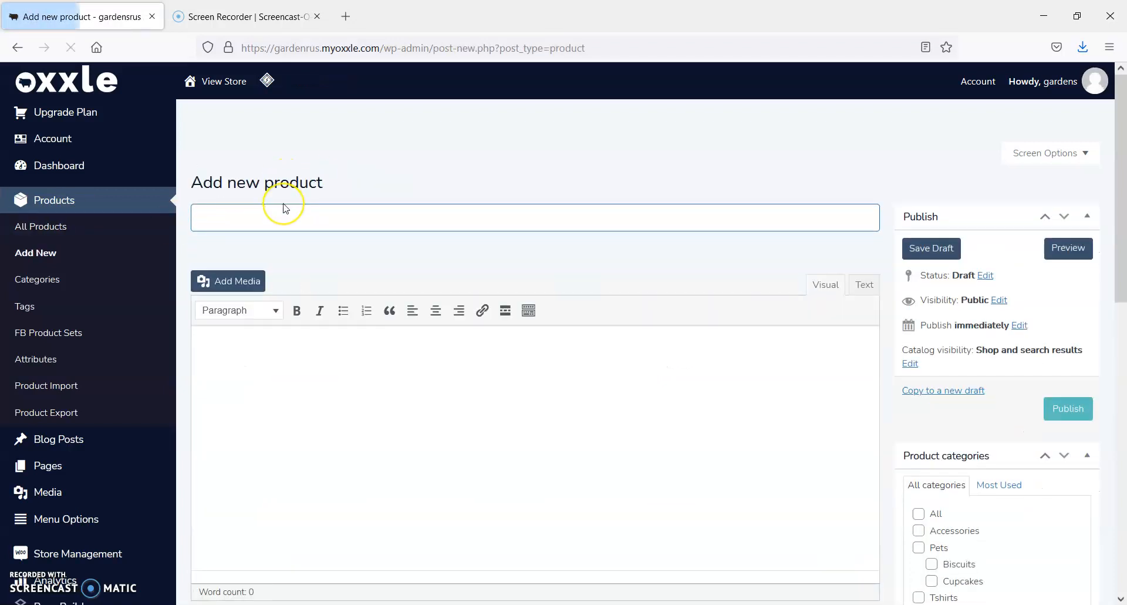
{"action": "type", "text": "title"}
{"action": "left_click", "coordinate": [269, 418]}
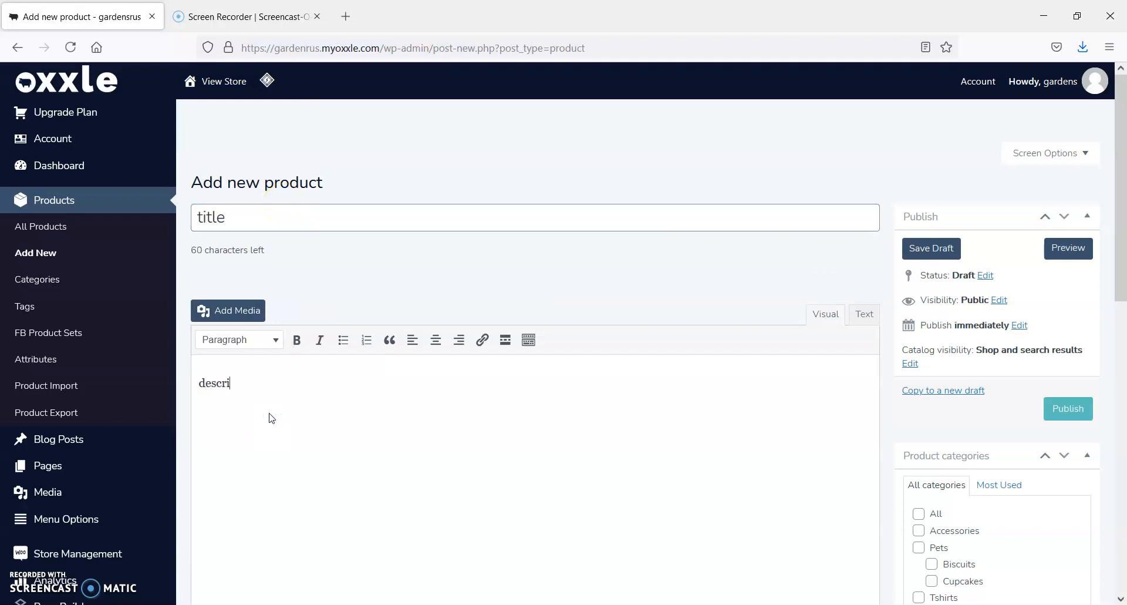
Keep the type as Simple product, set the regular price to 10 and sale price to 9, and show the sale schedule dates
{"action": "scroll", "coordinate": [206, 311], "scroll_direction": "down", "scroll_amount": 8}
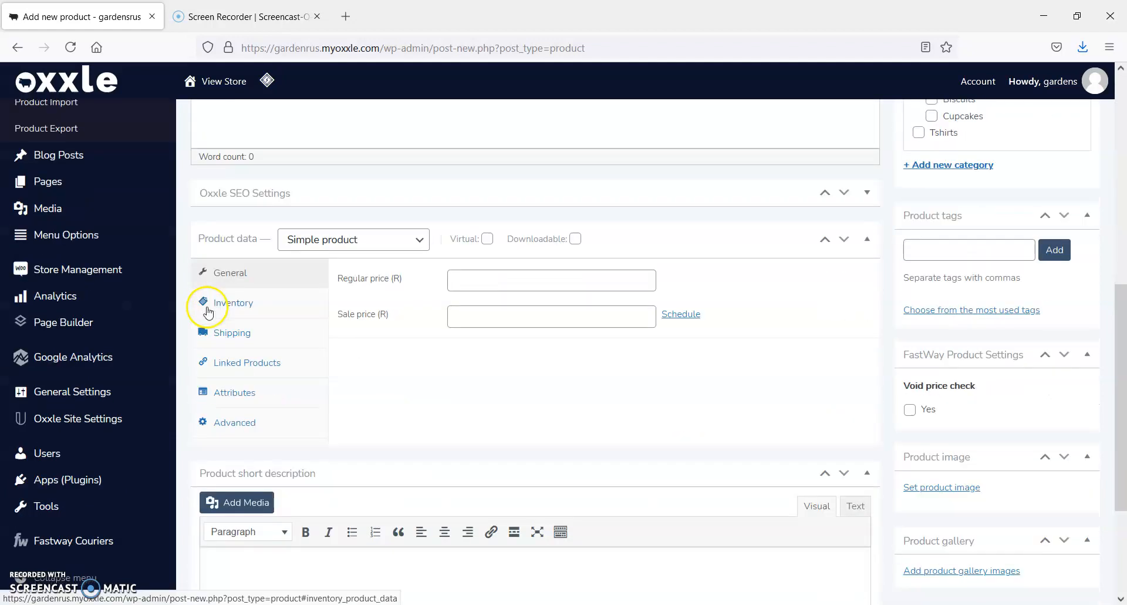
{"action": "left_click", "coordinate": [370, 239]}
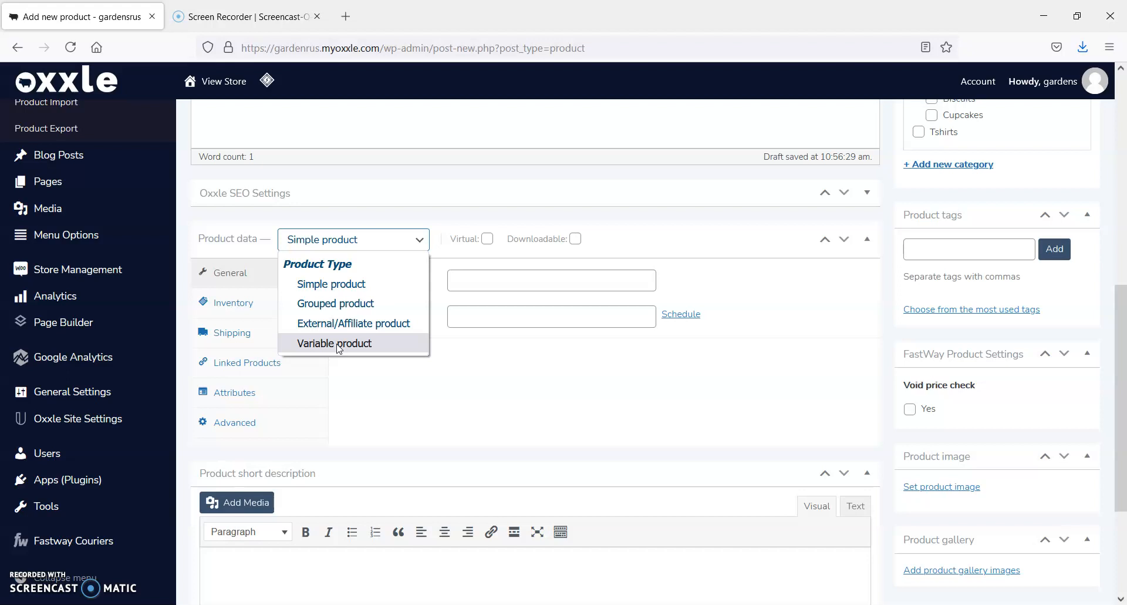
{"action": "left_click", "coordinate": [344, 287]}
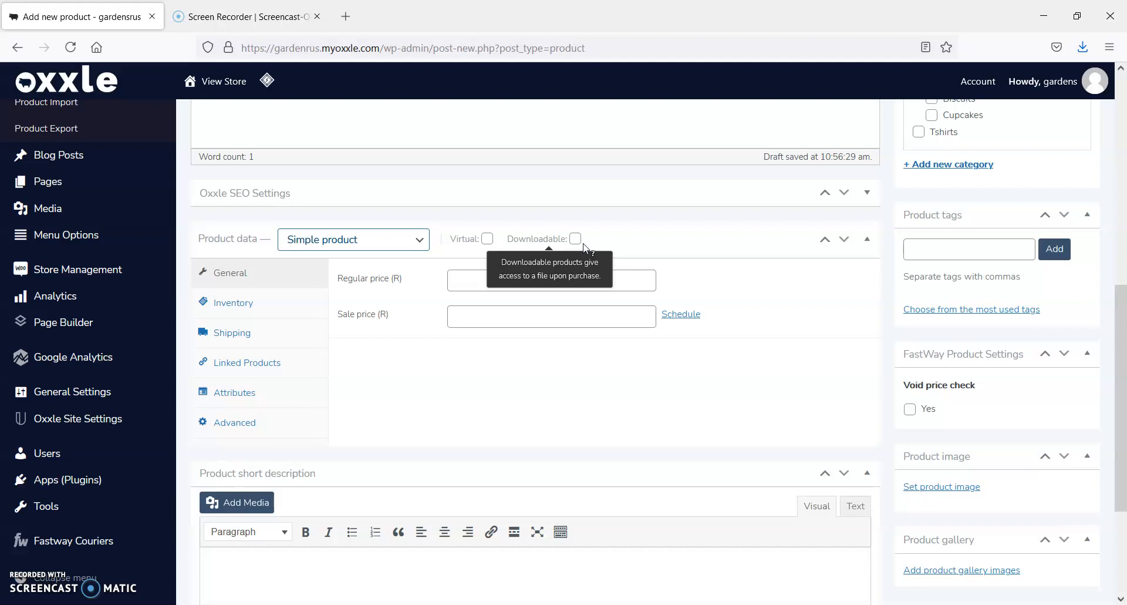
{"action": "left_click", "coordinate": [514, 274]}
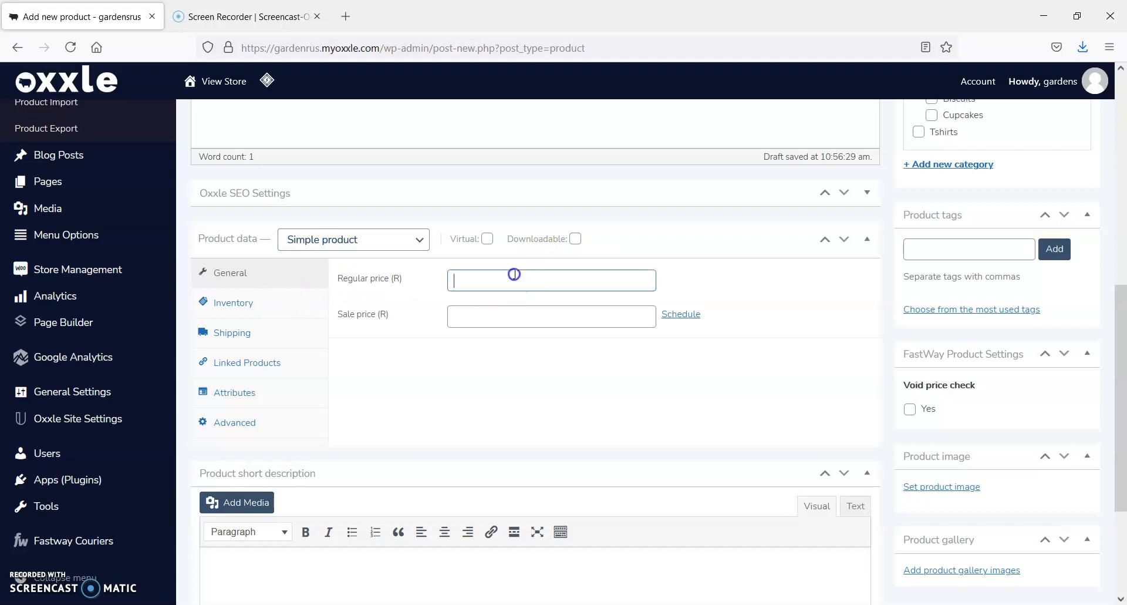
{"action": "type", "text": "10"}
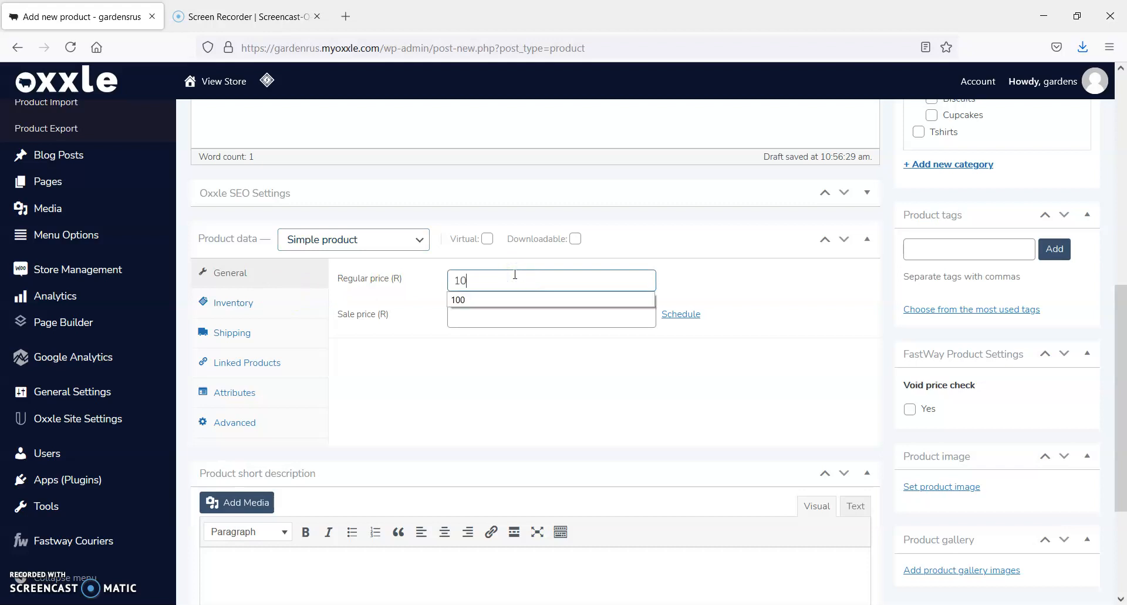
{"action": "left_click", "coordinate": [486, 323]}
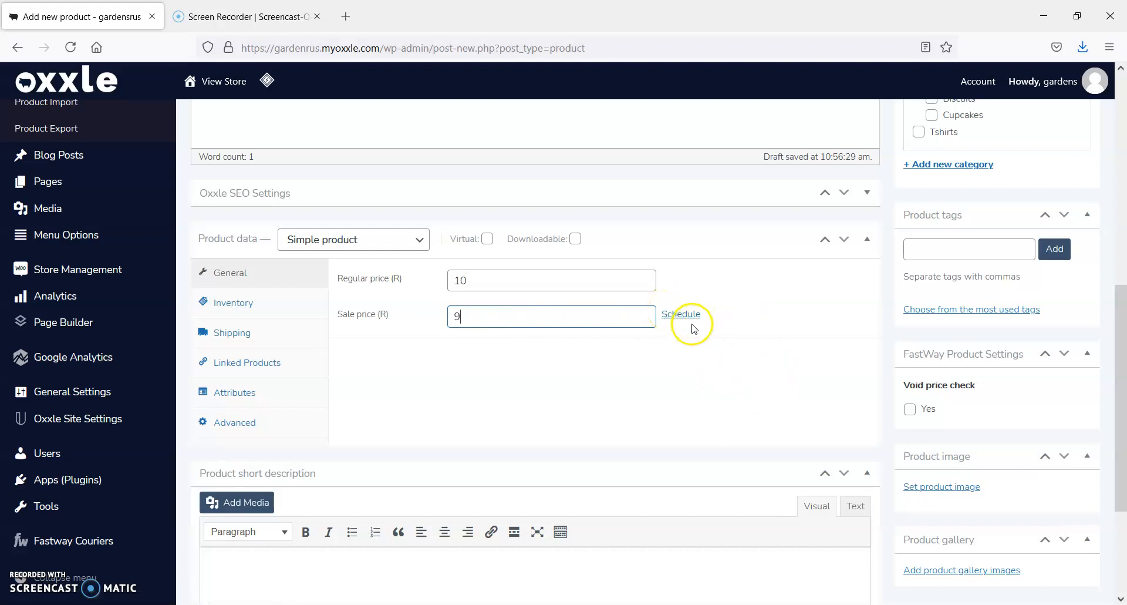
{"action": "left_click", "coordinate": [669, 316]}
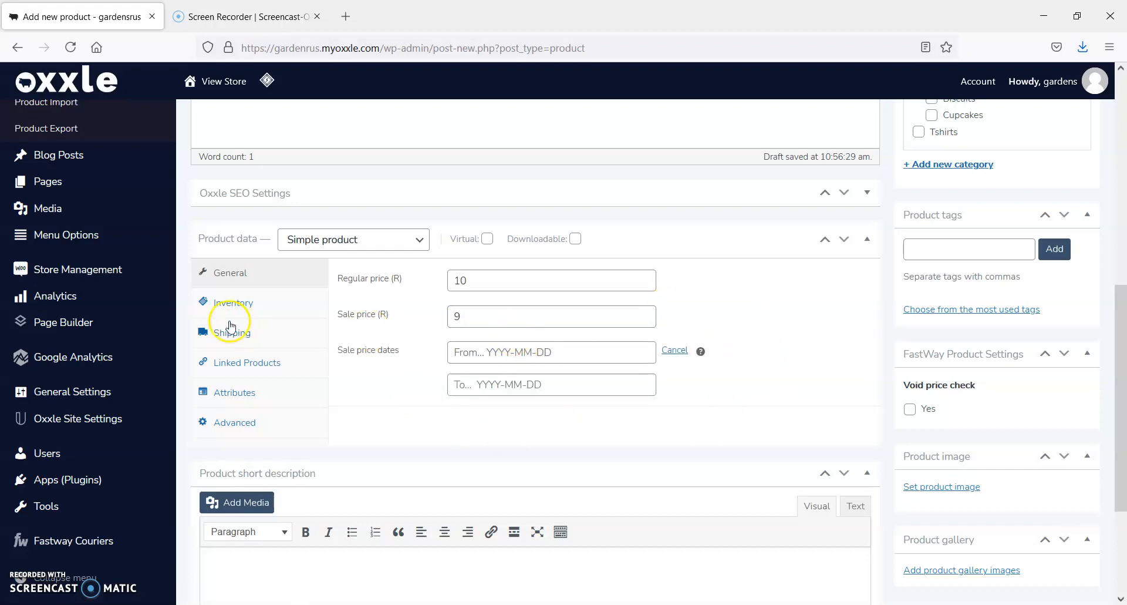
Review the product's inventory, shipping, linked products, attributes and advanced settings
{"action": "left_click", "coordinate": [215, 303]}
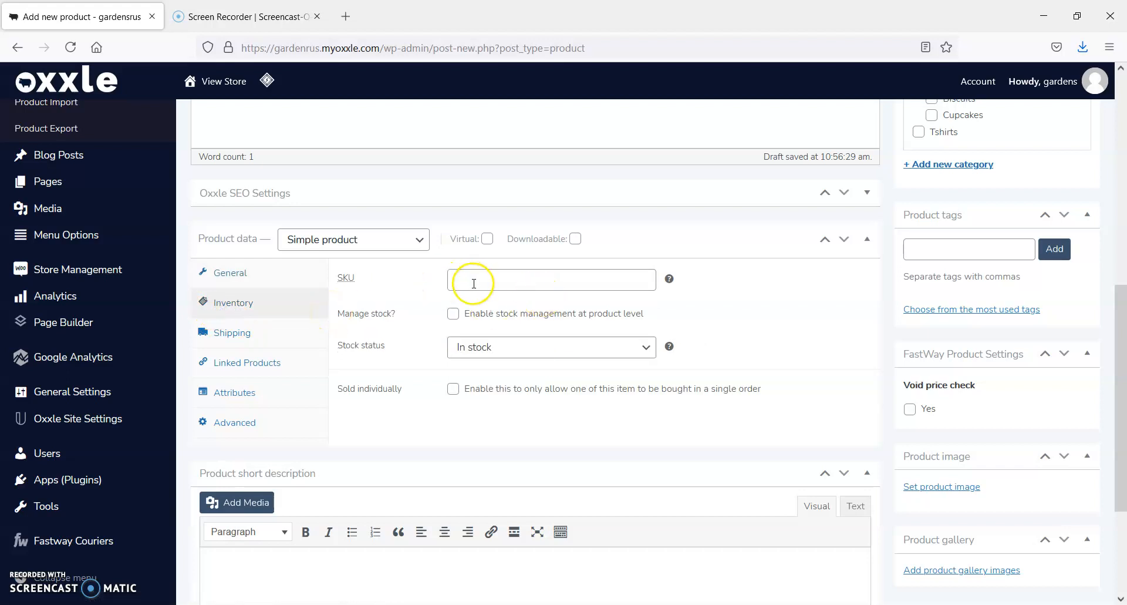
{"action": "left_click", "coordinate": [234, 330]}
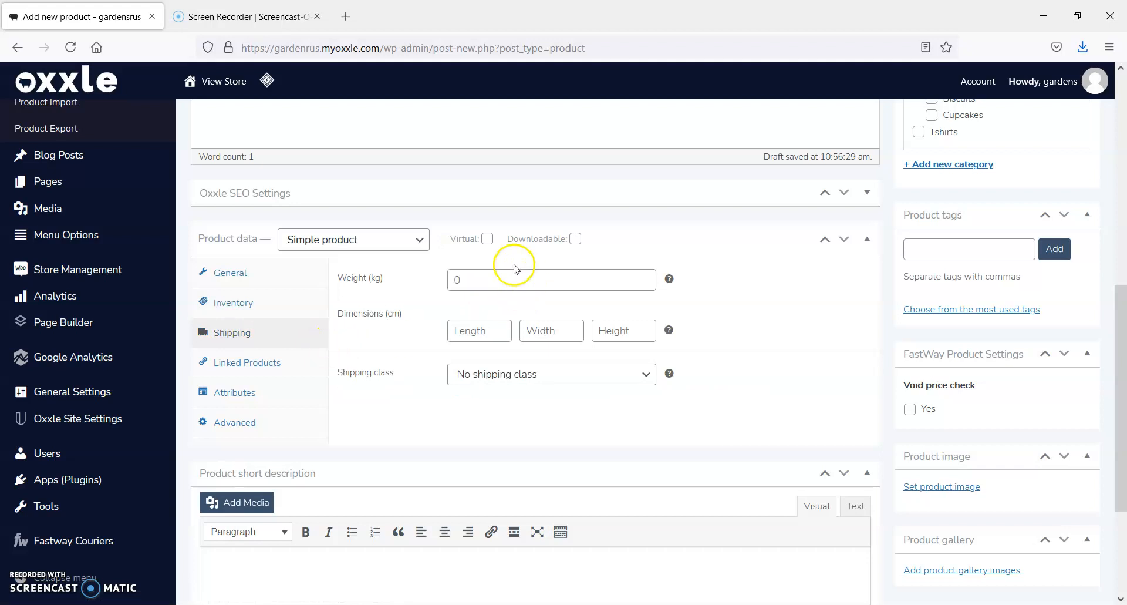
{"action": "left_click", "coordinate": [262, 365]}
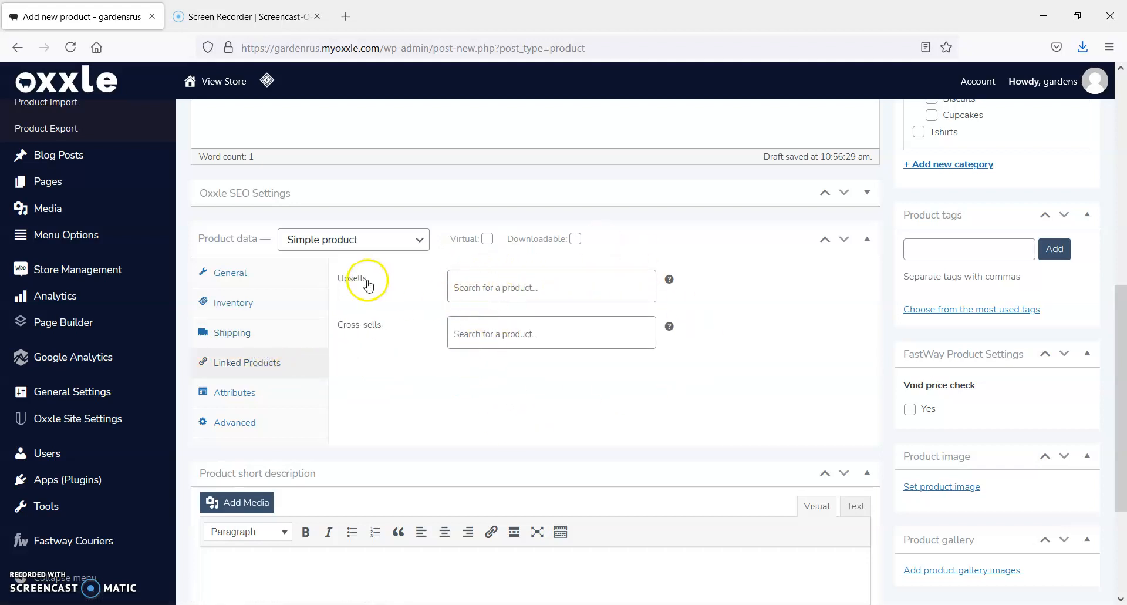
{"action": "left_click", "coordinate": [242, 399]}
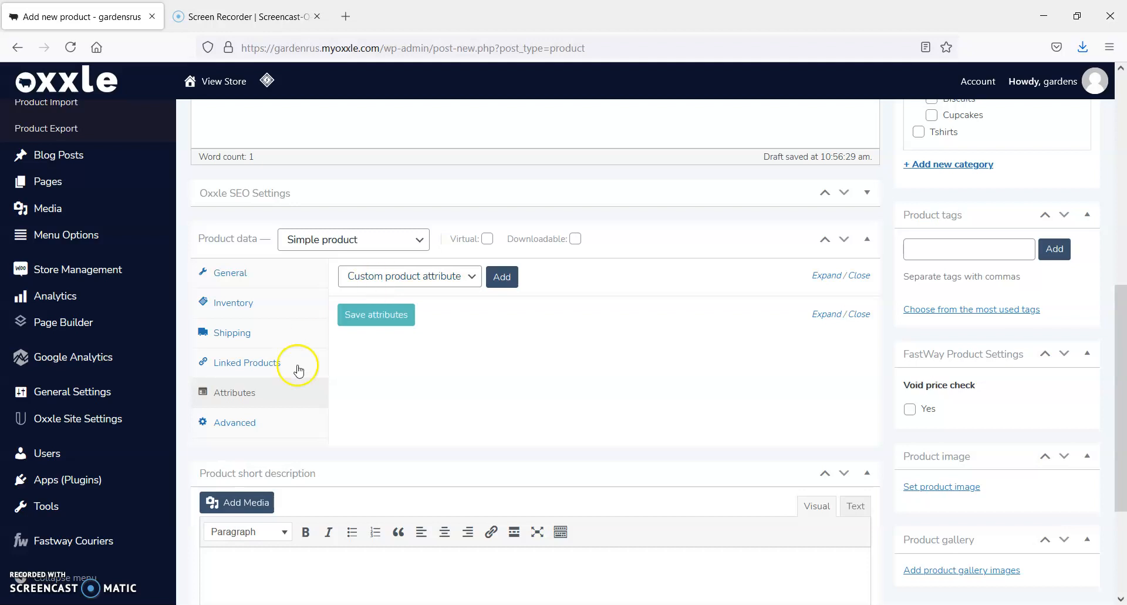
{"action": "left_click", "coordinate": [251, 423]}
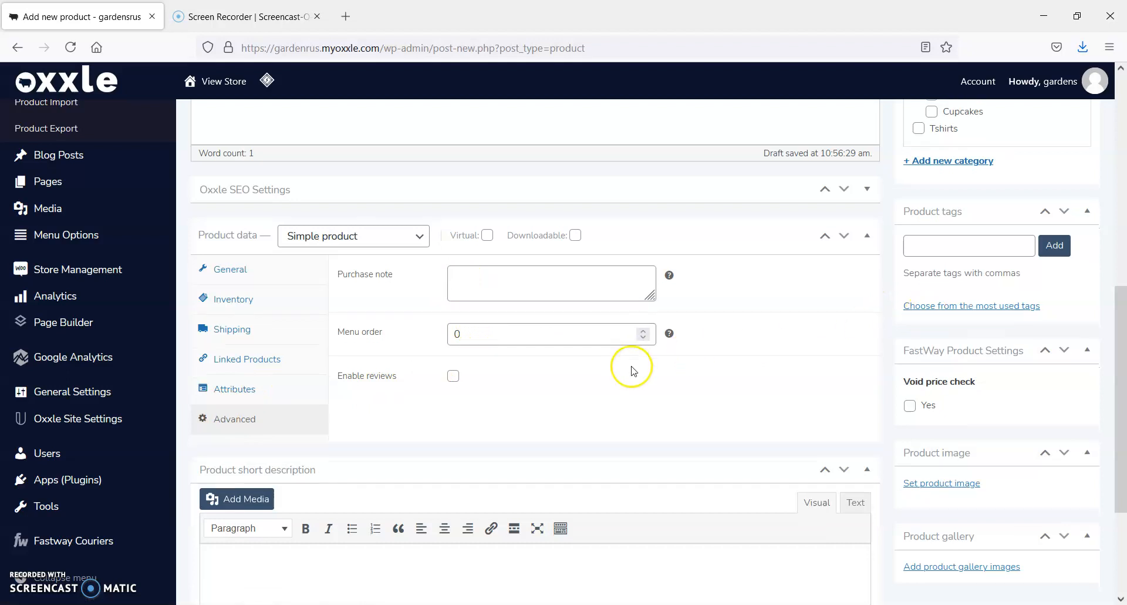
Move the Oxxle SEO Settings section below the Product data section and expand it to show the Google preview
{"action": "scroll", "coordinate": [775, 347], "scroll_direction": "down", "scroll_amount": 3}
{"action": "scroll", "coordinate": [783, 340], "scroll_direction": "up", "scroll_amount": 5}
{"action": "left_click_drag", "start_coordinate": [781, 345], "coordinate": [846, 425]}
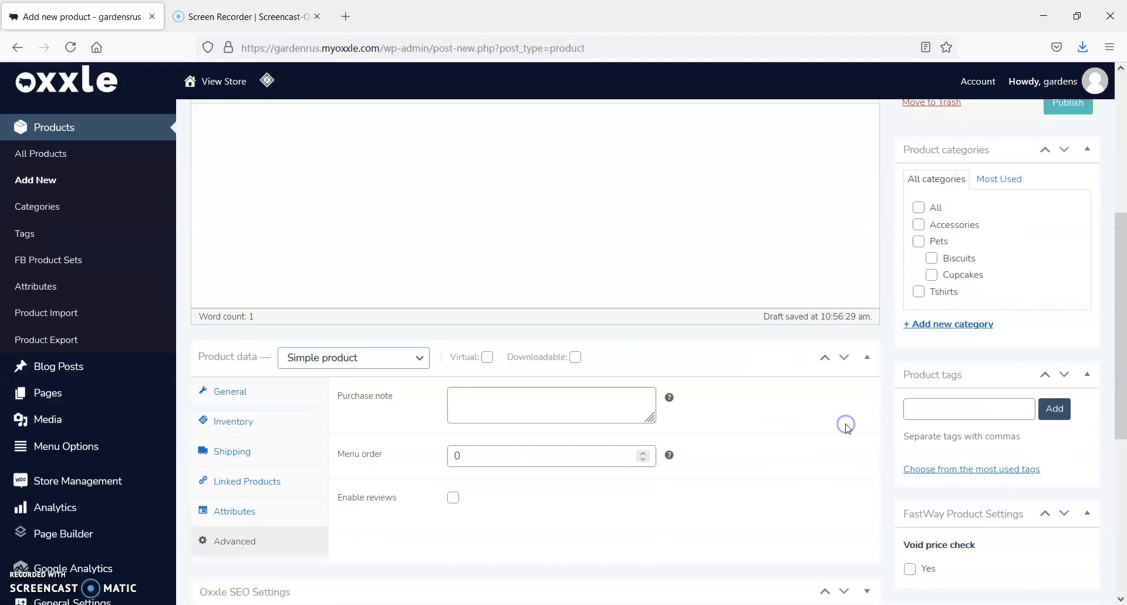
{"action": "scroll", "coordinate": [748, 338], "scroll_direction": "down", "scroll_amount": 7}
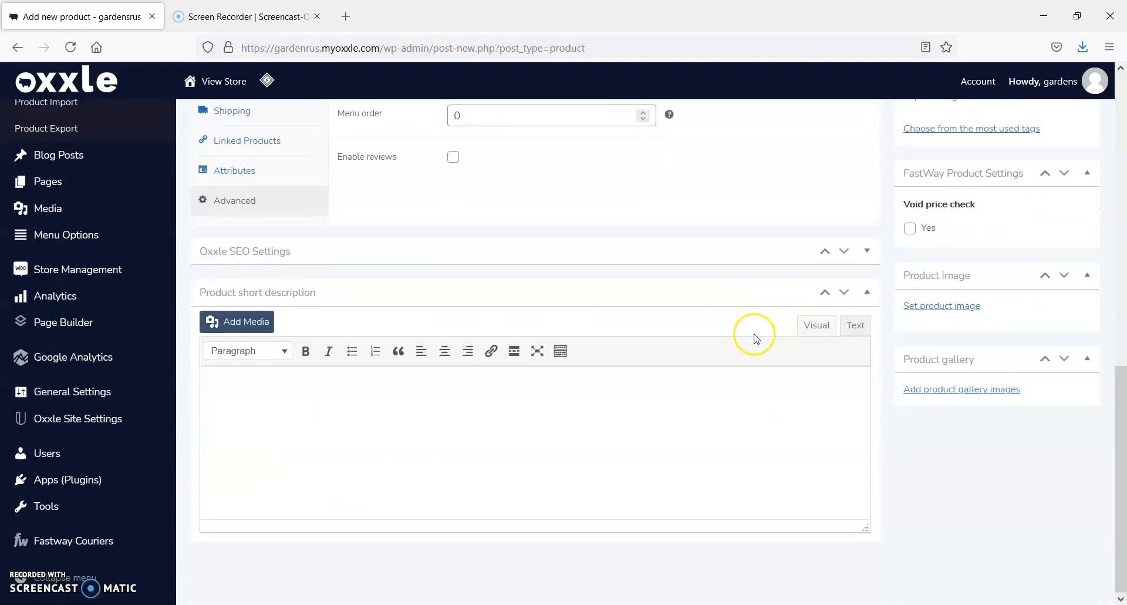
{"action": "left_click", "coordinate": [867, 252]}
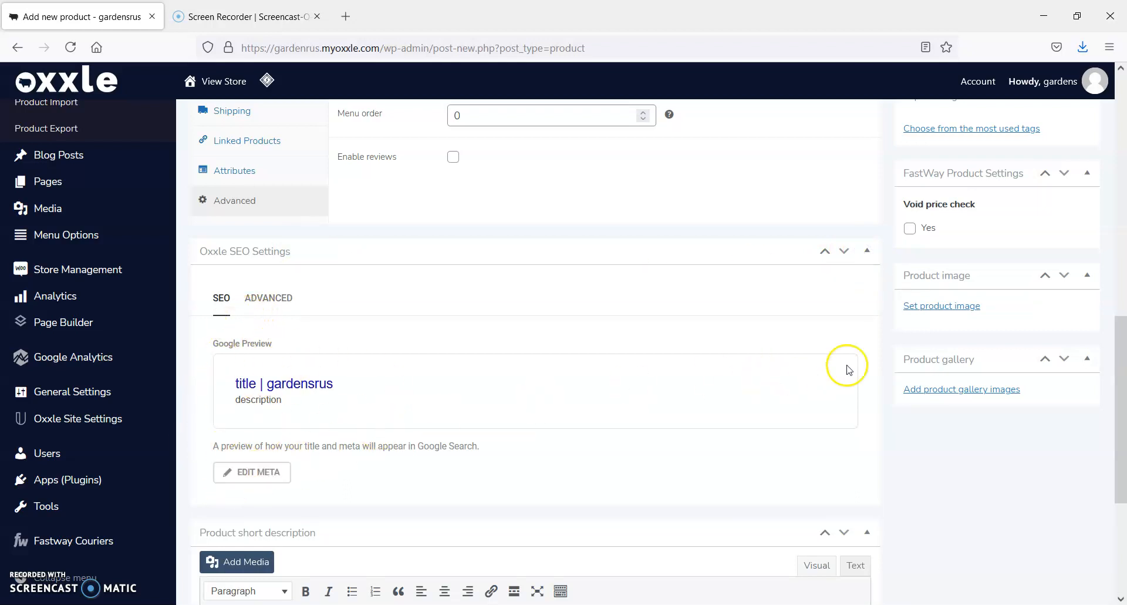
Set the coloured spoons picture from the media library as the product image
{"action": "scroll", "coordinate": [847, 369], "scroll_direction": "up", "scroll_amount": 2}
{"action": "left_click", "coordinate": [958, 382]}
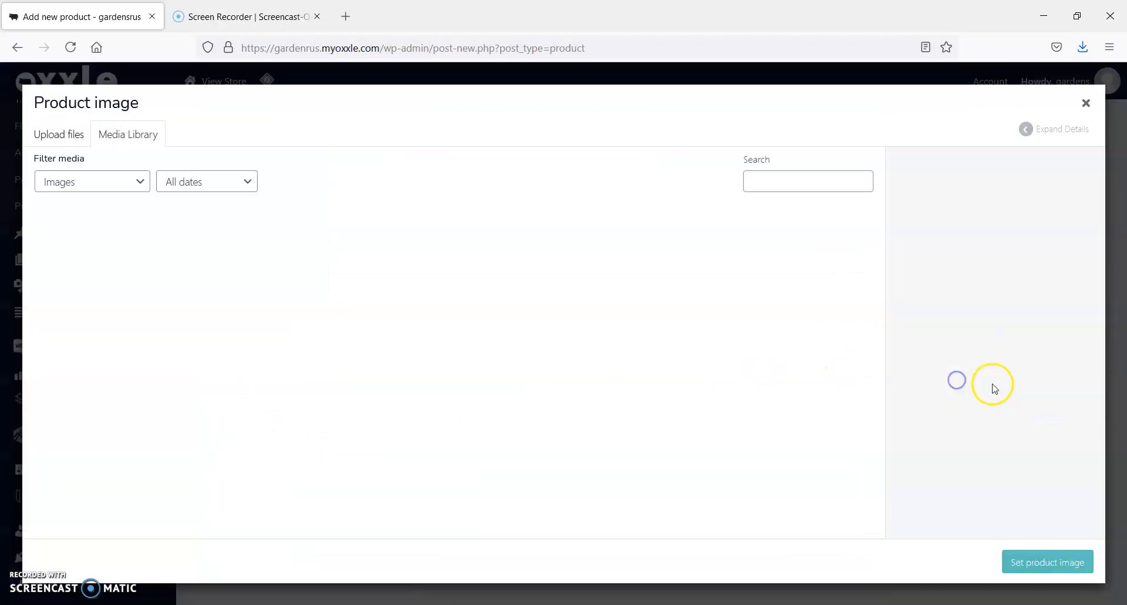
{"action": "left_click", "coordinate": [806, 463]}
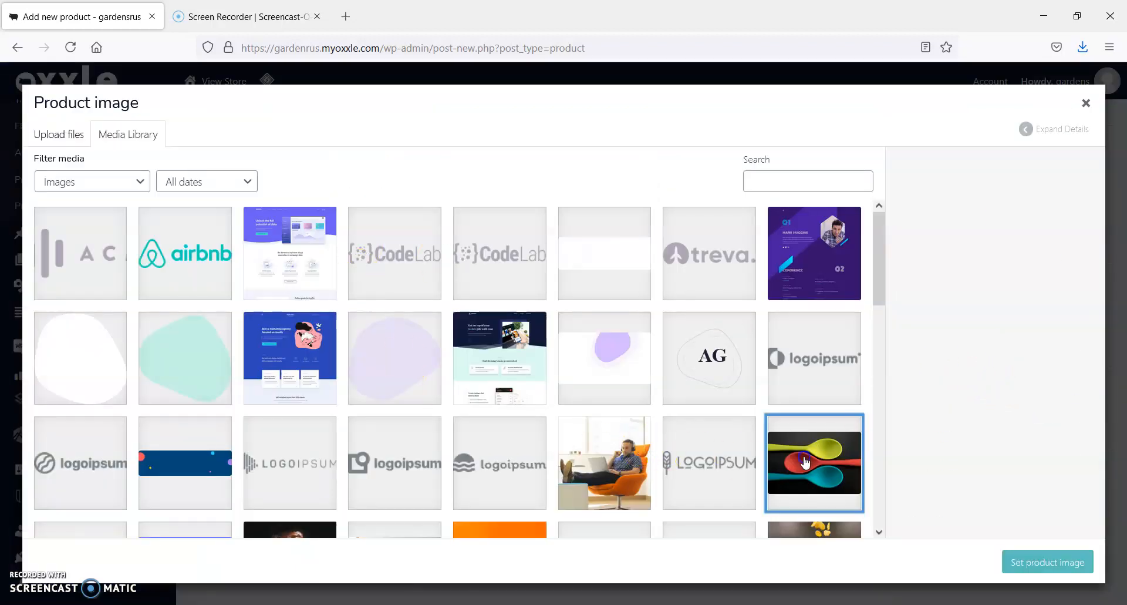
{"action": "left_click", "coordinate": [1069, 569]}
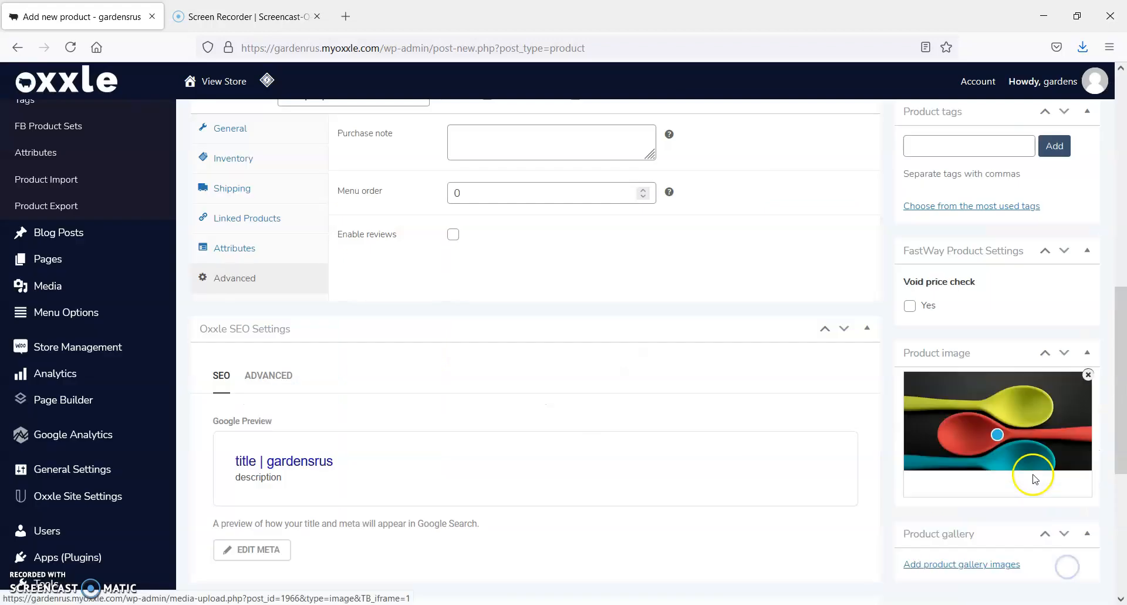
Assign the product to the Accessories category and publish it
{"action": "scroll", "coordinate": [1017, 443], "scroll_direction": "up", "scroll_amount": 6}
{"action": "scroll", "coordinate": [1017, 443], "scroll_direction": "up", "scroll_amount": 1}
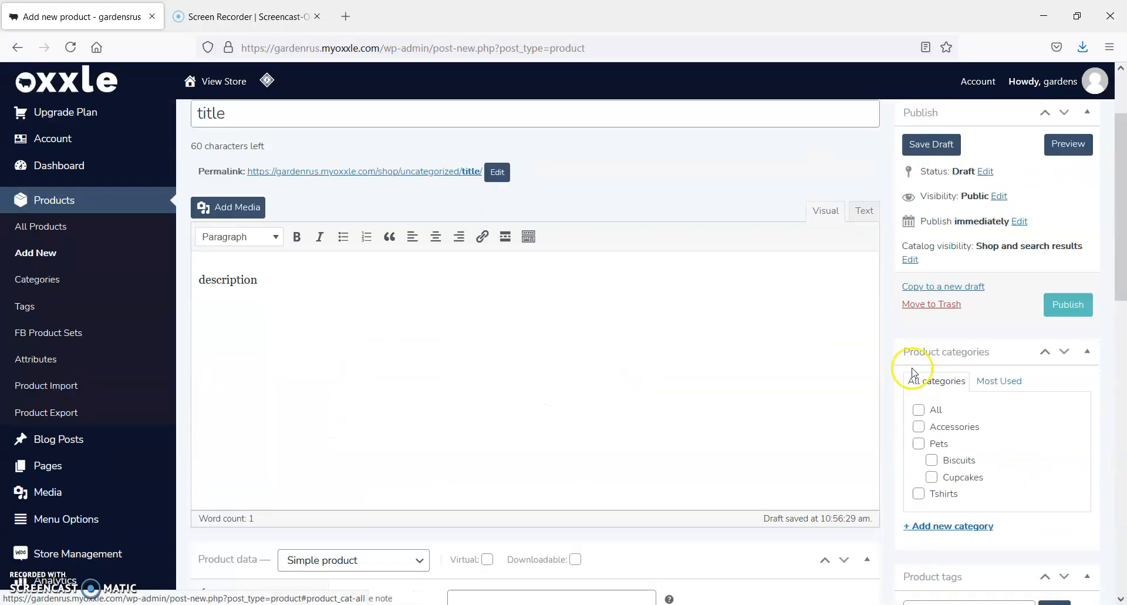
{"action": "left_click", "coordinate": [921, 429]}
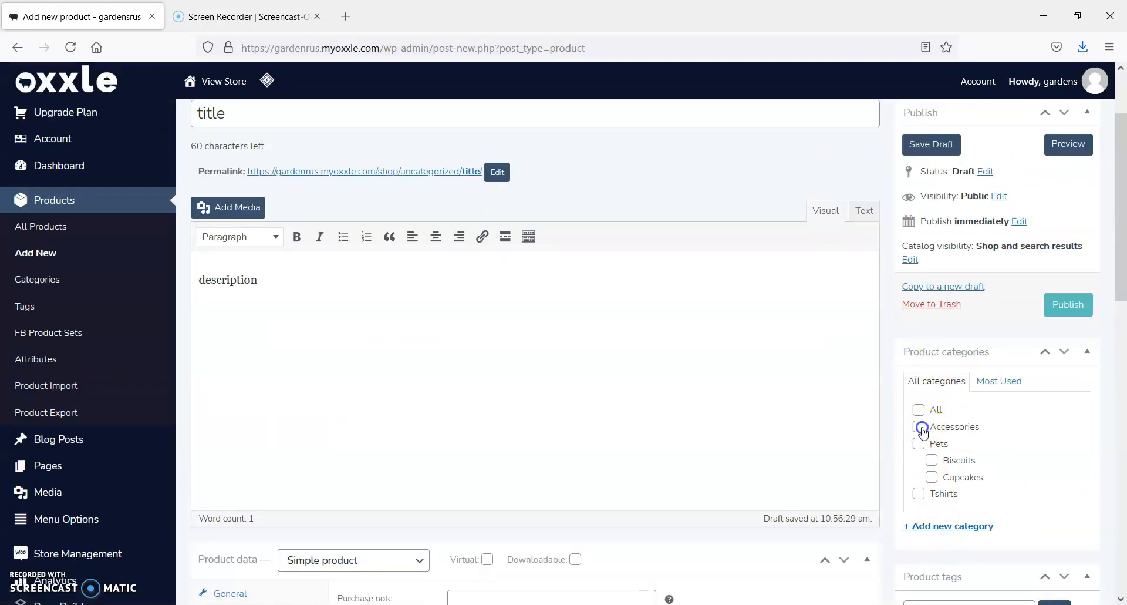
{"action": "left_click", "coordinate": [1070, 305]}
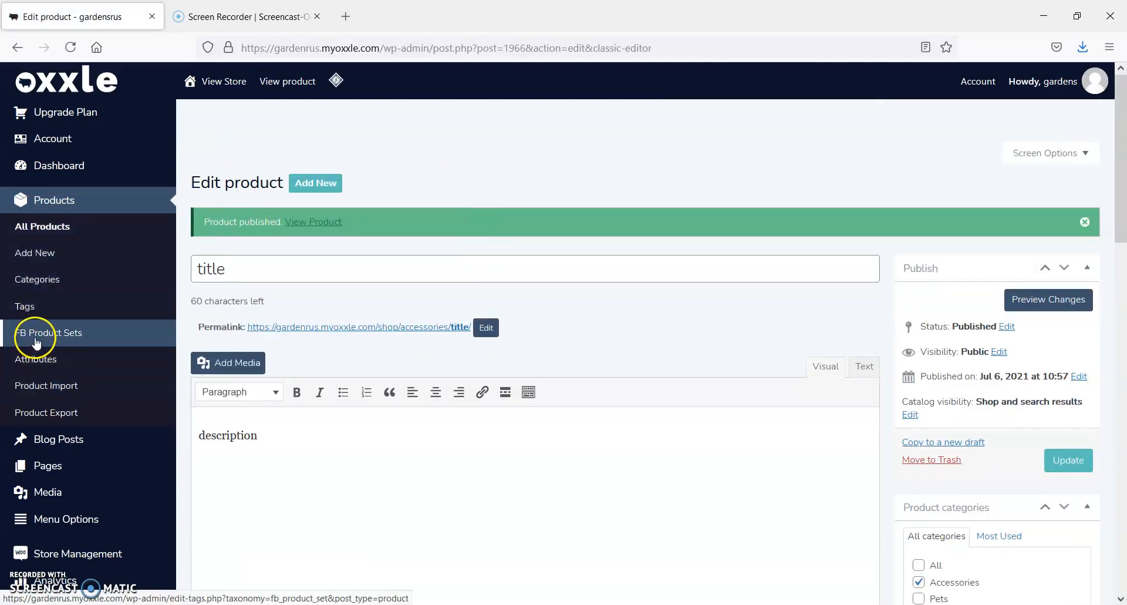
Open the general store settings under Store Management
{"action": "scroll", "coordinate": [76, 426], "scroll_direction": "down", "scroll_amount": 3}
{"action": "mouse_move", "coordinate": [82, 413]}
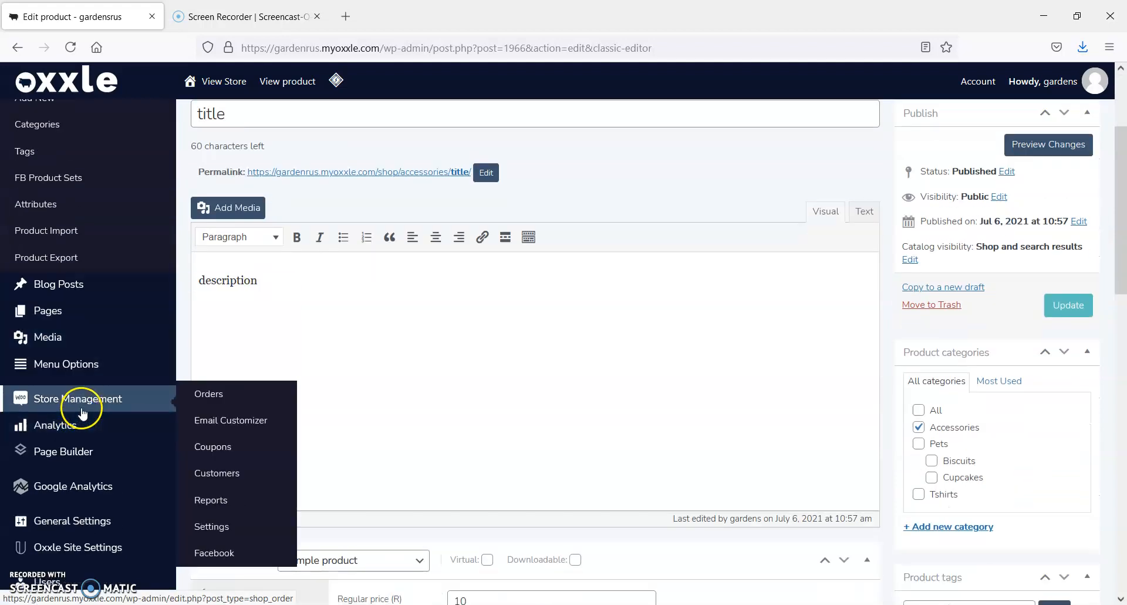
{"action": "left_click", "coordinate": [231, 529]}
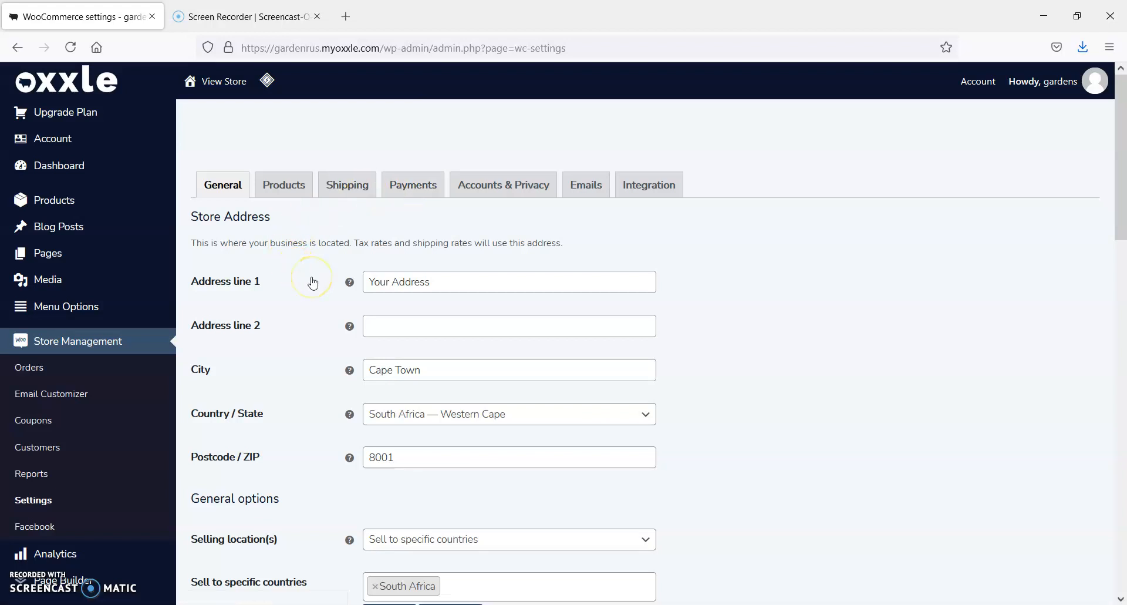
Review the store address and the selling and shipping location options in the general store settings
{"action": "scroll", "coordinate": [312, 282], "scroll_direction": "down", "scroll_amount": 2}
{"action": "scroll", "coordinate": [312, 283], "scroll_direction": "down", "scroll_amount": 2}
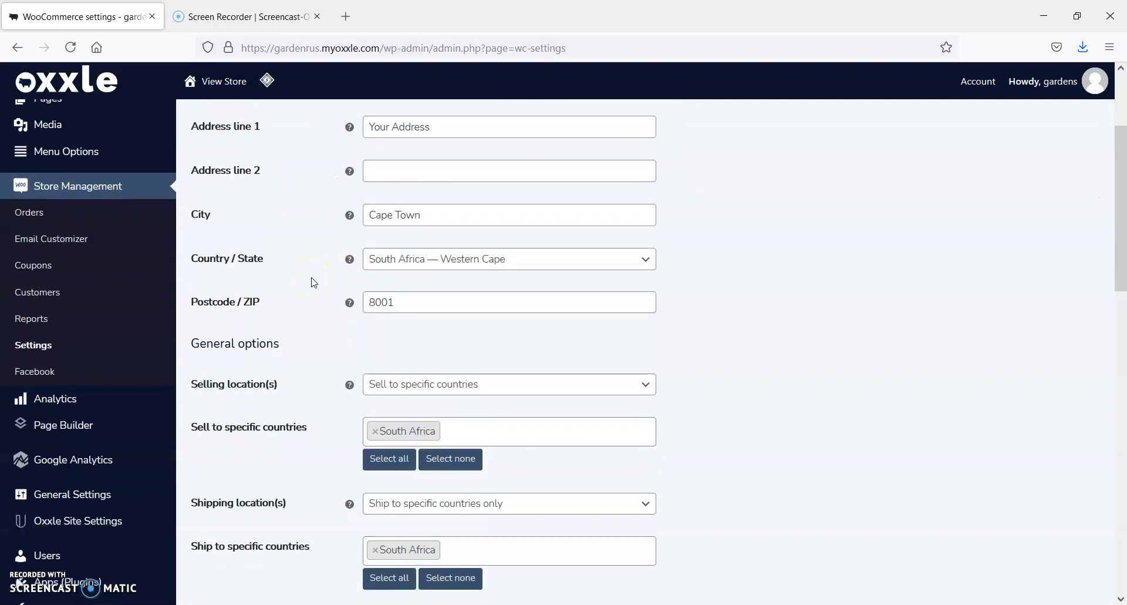
{"action": "scroll", "coordinate": [313, 282], "scroll_direction": "up", "scroll_amount": 4}
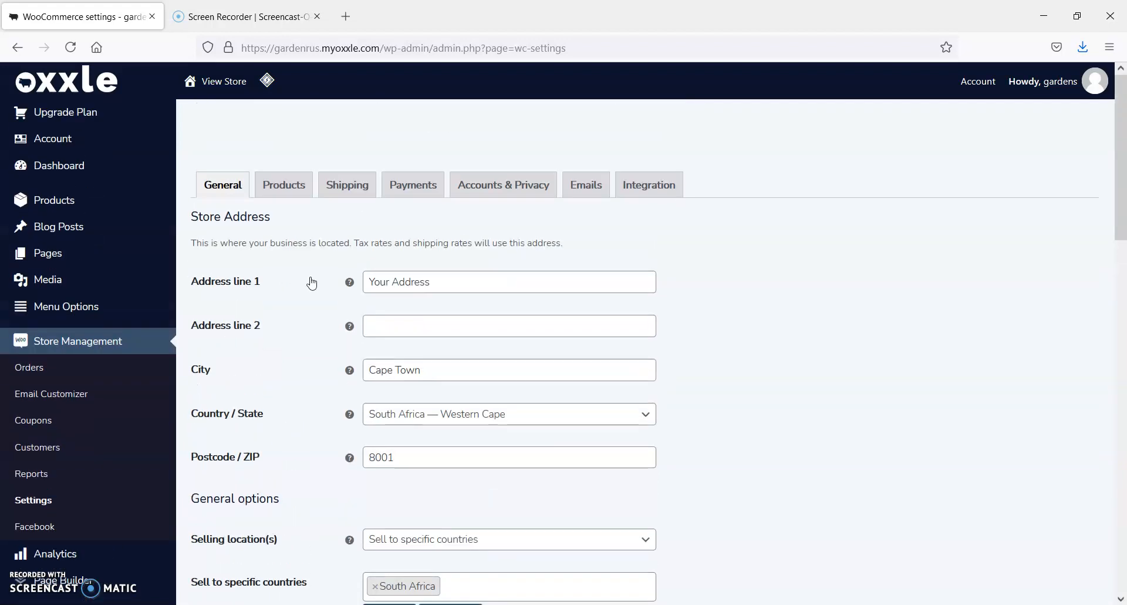
Open the Account page and place the cursor in the Custom Domain field
{"action": "mouse_move", "coordinate": [113, 260]}
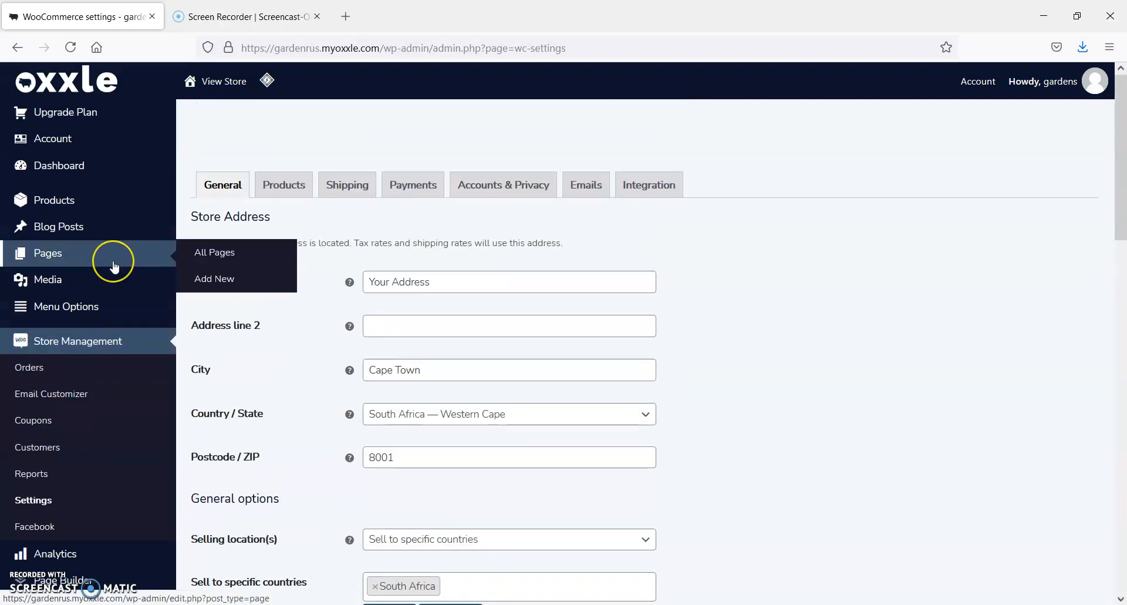
{"action": "left_click", "coordinate": [69, 141]}
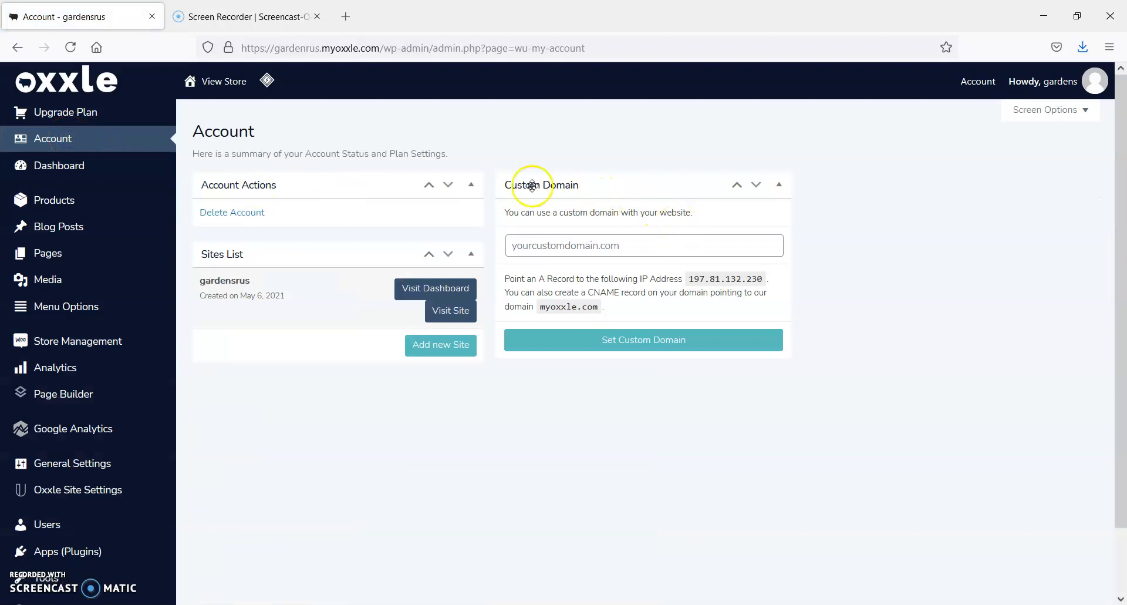
{"action": "left_click", "coordinate": [521, 245]}
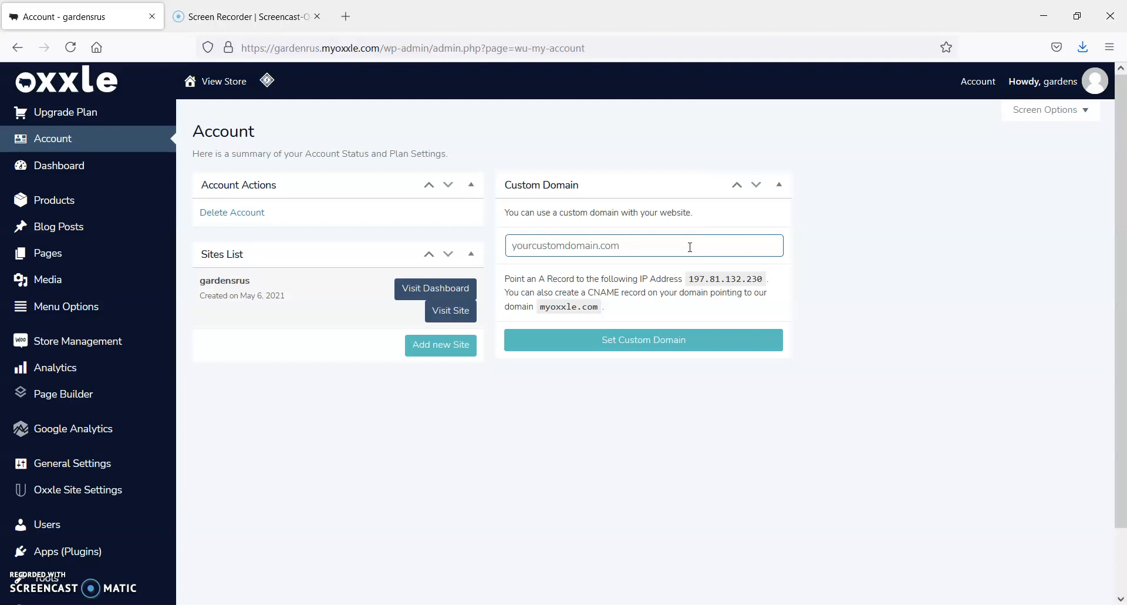
Open support.oxxle.com in a new browser tab and look through the Help Center topics, down to Domains
{"action": "left_click", "coordinate": [347, 16]}
{"action": "type", "text": "support.oxxle.com/"}
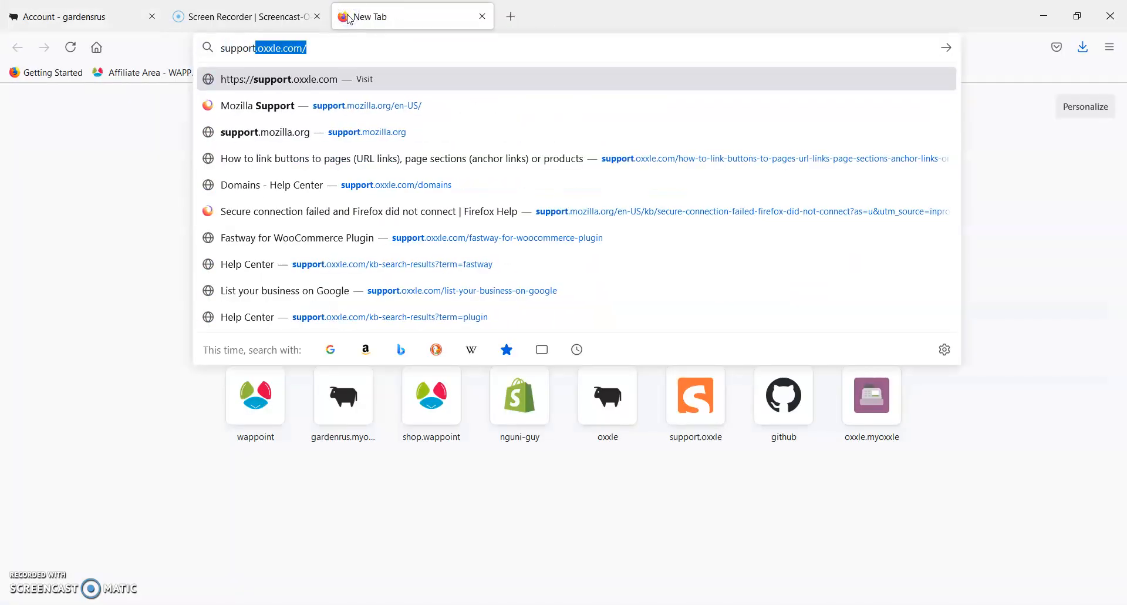
{"action": "key", "text": "Return"}
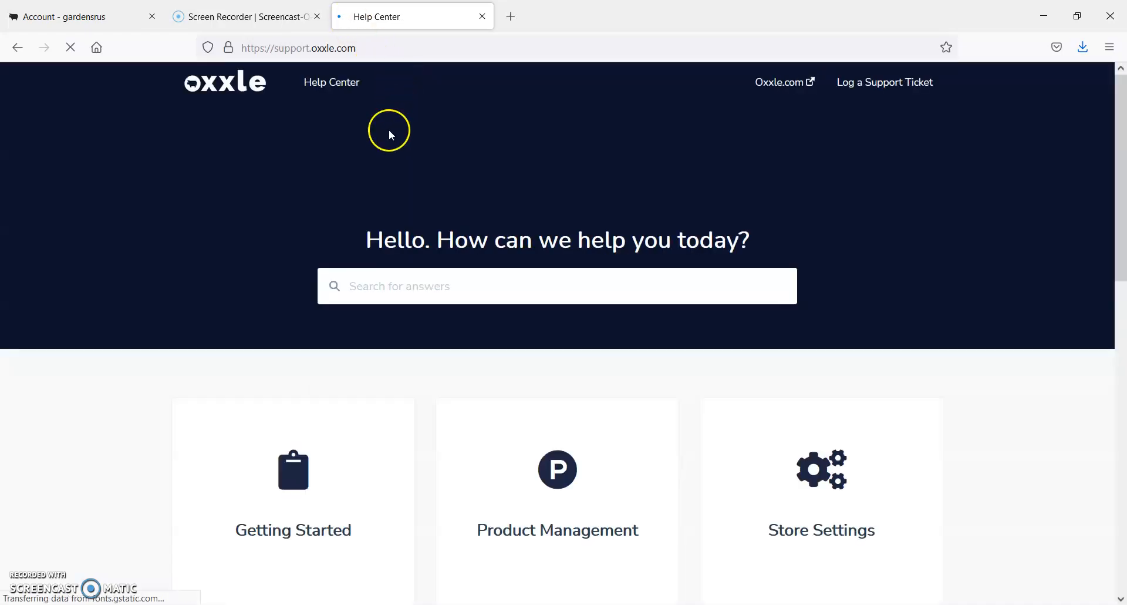
{"action": "left_click", "coordinate": [360, 285]}
{"action": "scroll", "coordinate": [376, 283], "scroll_direction": "down", "scroll_amount": 4}
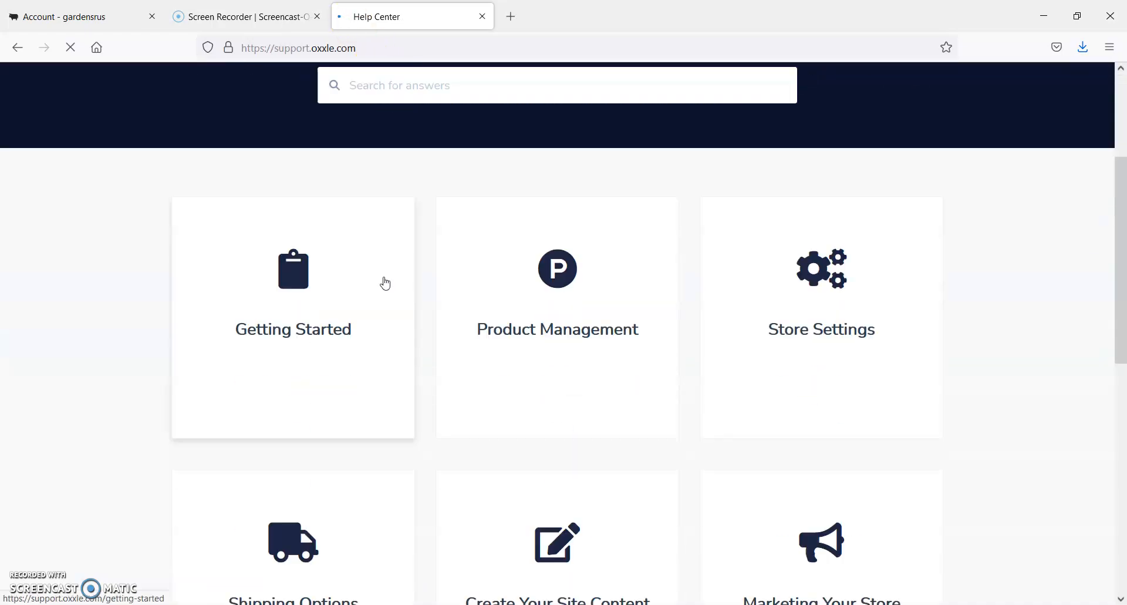
{"action": "scroll", "coordinate": [639, 455], "scroll_direction": "down", "scroll_amount": 5}
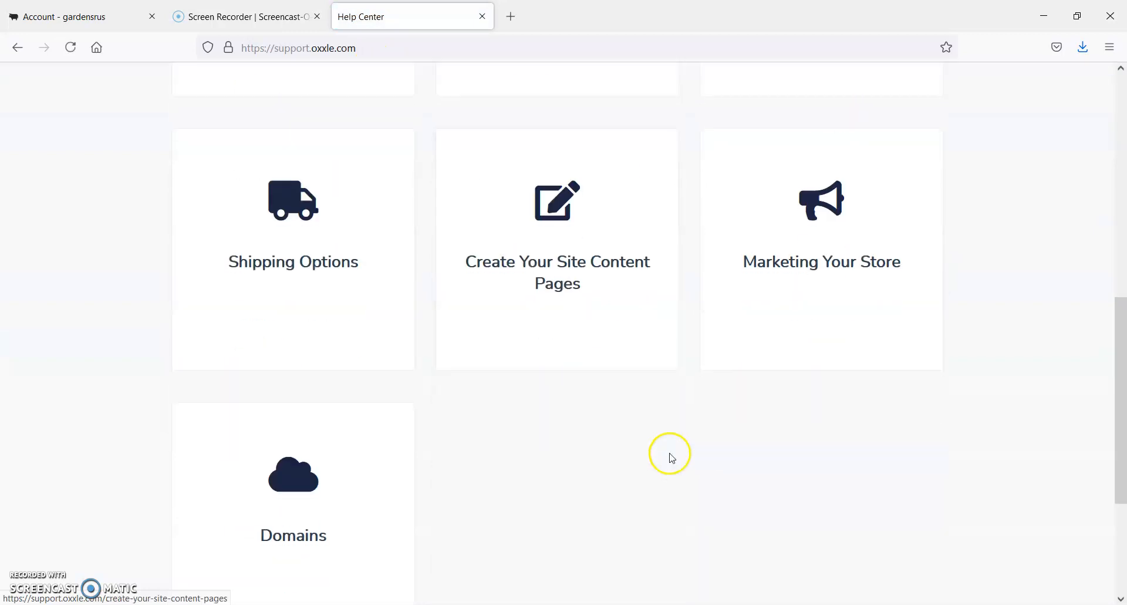
{"action": "scroll", "coordinate": [358, 423], "scroll_direction": "up", "scroll_amount": 6}
{"action": "scroll", "coordinate": [371, 405], "scroll_direction": "up", "scroll_amount": 3}
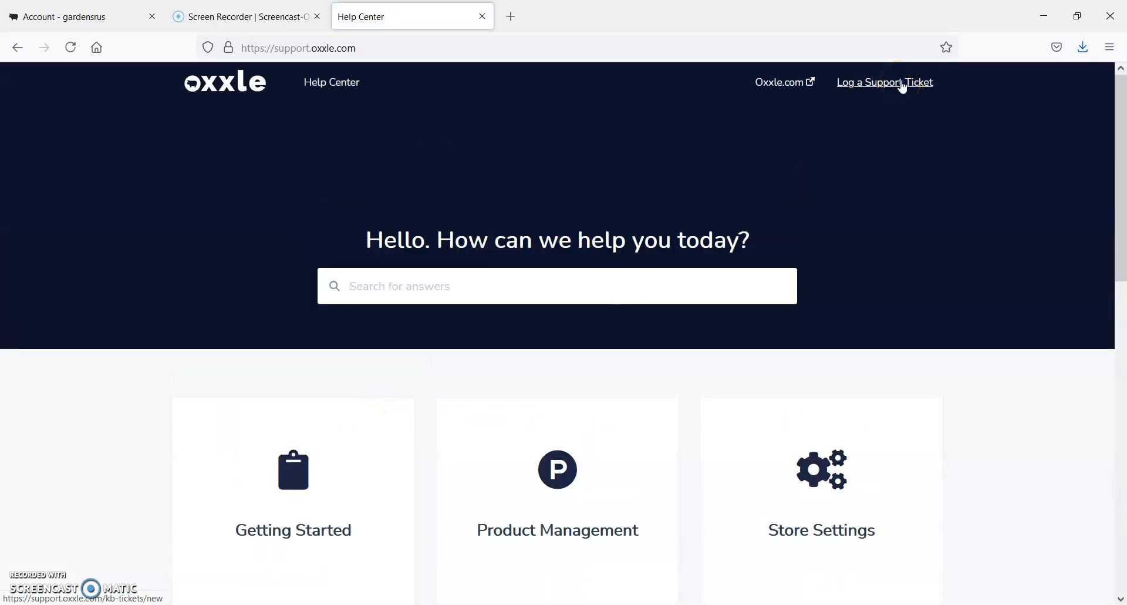
Return to the store admin and look through the list of available apps (plugins)
{"action": "left_click", "coordinate": [74, 15]}
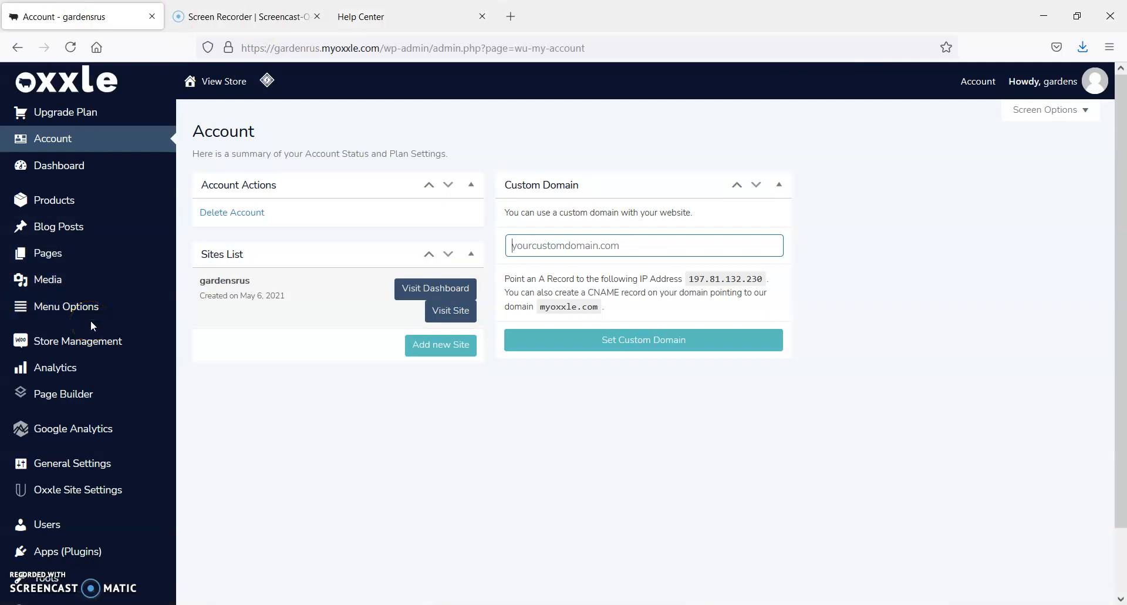
{"action": "left_click", "coordinate": [65, 555]}
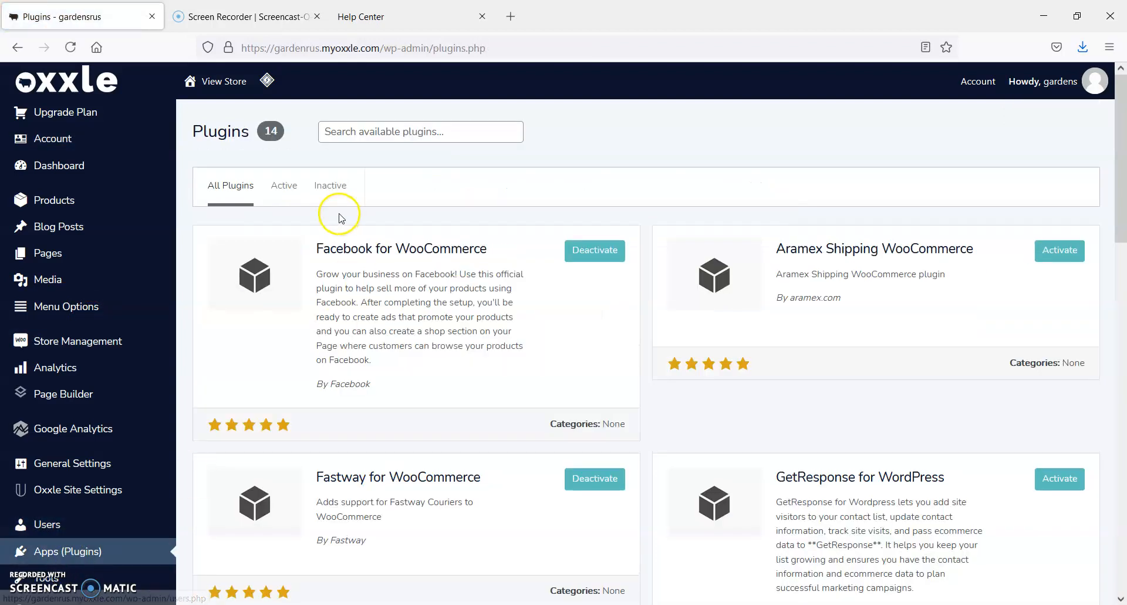
{"action": "scroll", "coordinate": [928, 499], "scroll_direction": "down", "scroll_amount": 10}
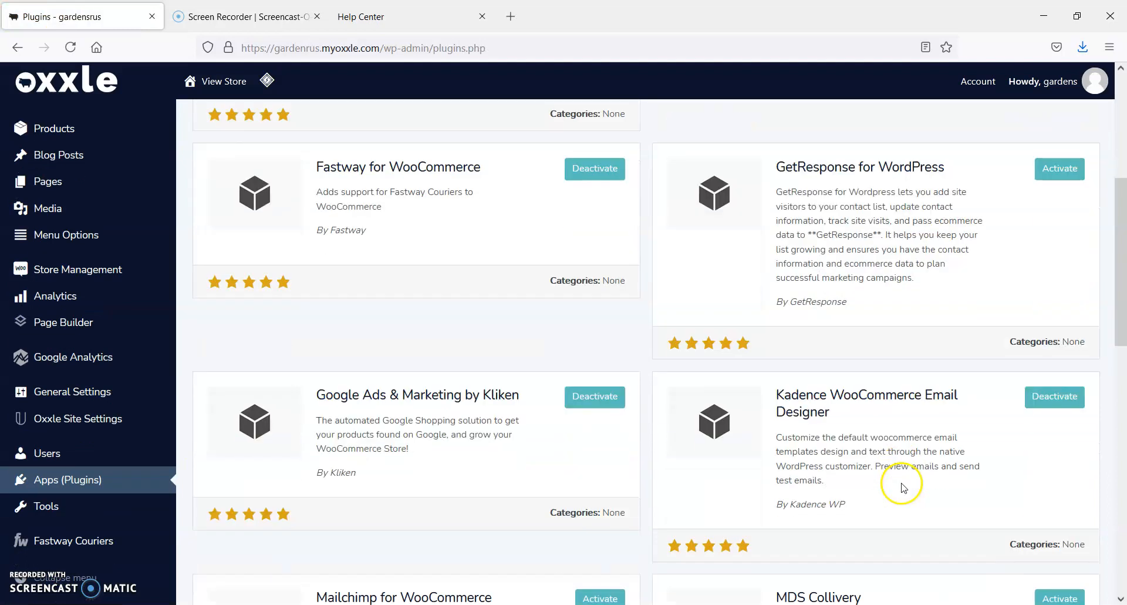
{"action": "scroll", "coordinate": [903, 485], "scroll_direction": "down", "scroll_amount": 8}
{"action": "scroll", "coordinate": [903, 484], "scroll_direction": "up", "scroll_amount": 15}
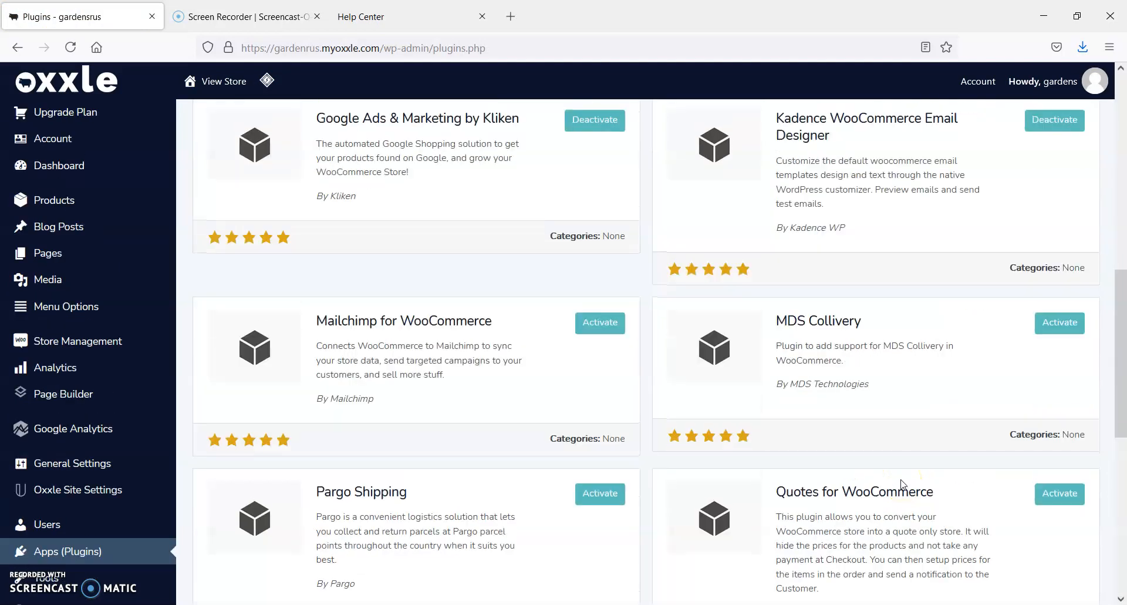
{"action": "scroll", "coordinate": [903, 484], "scroll_direction": "up", "scroll_amount": 2}
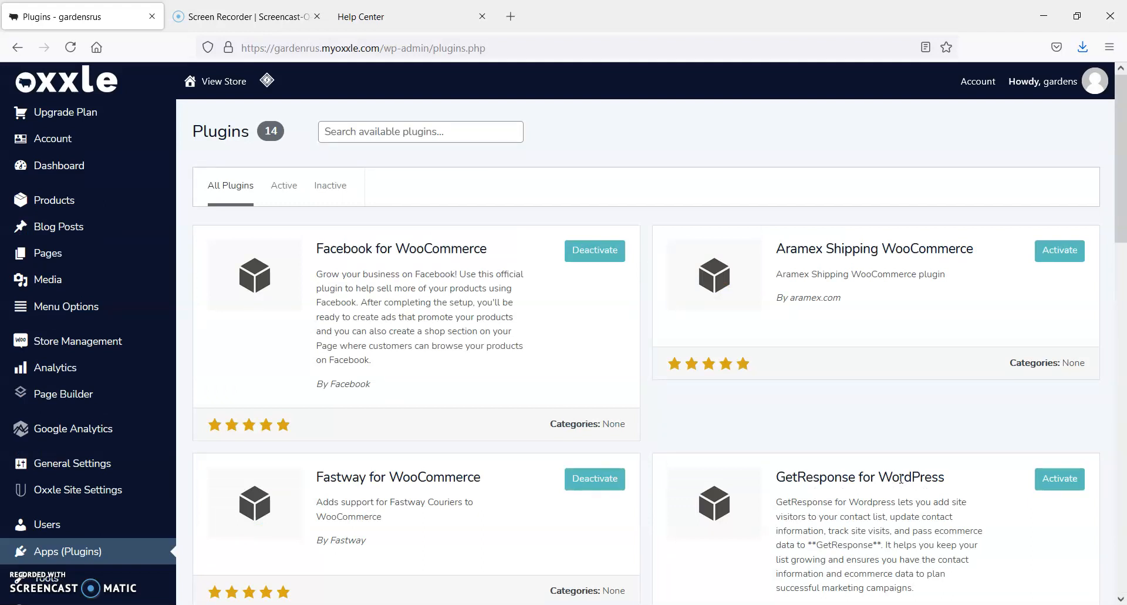
Search the available plugins for "shipping"
{"action": "left_click", "coordinate": [368, 131]}
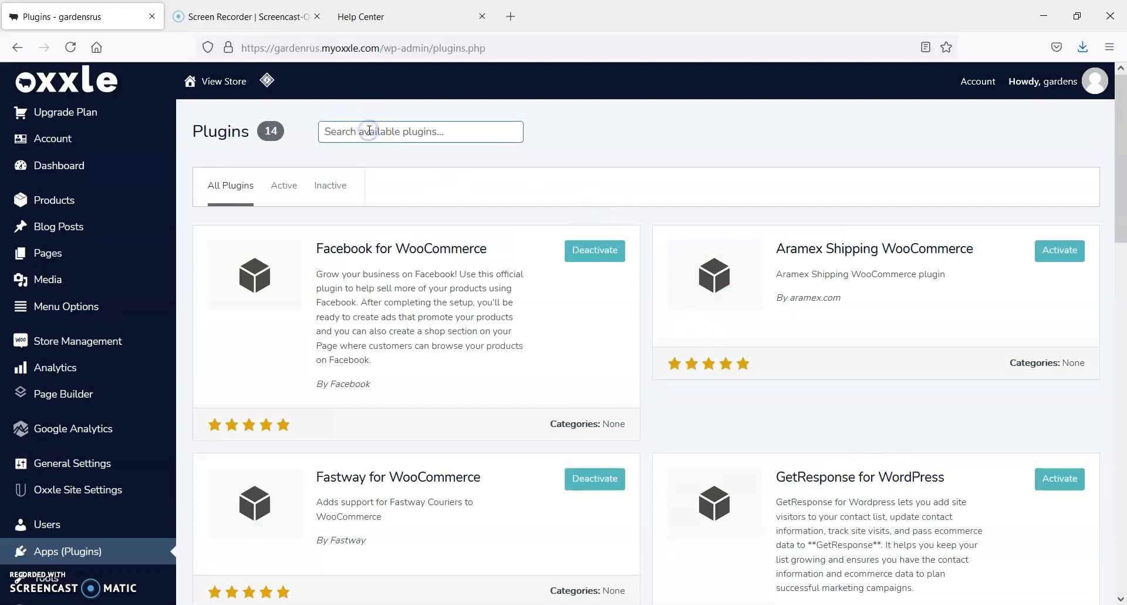
{"action": "type", "text": "shipp"}
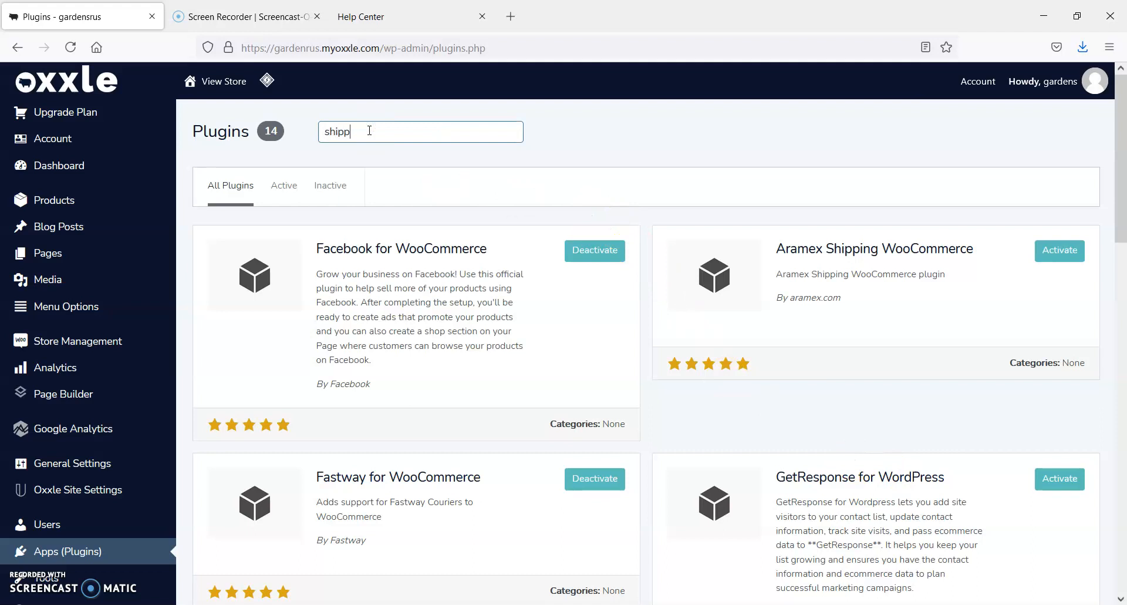
{"action": "type", "text": "ing"}
{"action": "key", "text": "Return"}
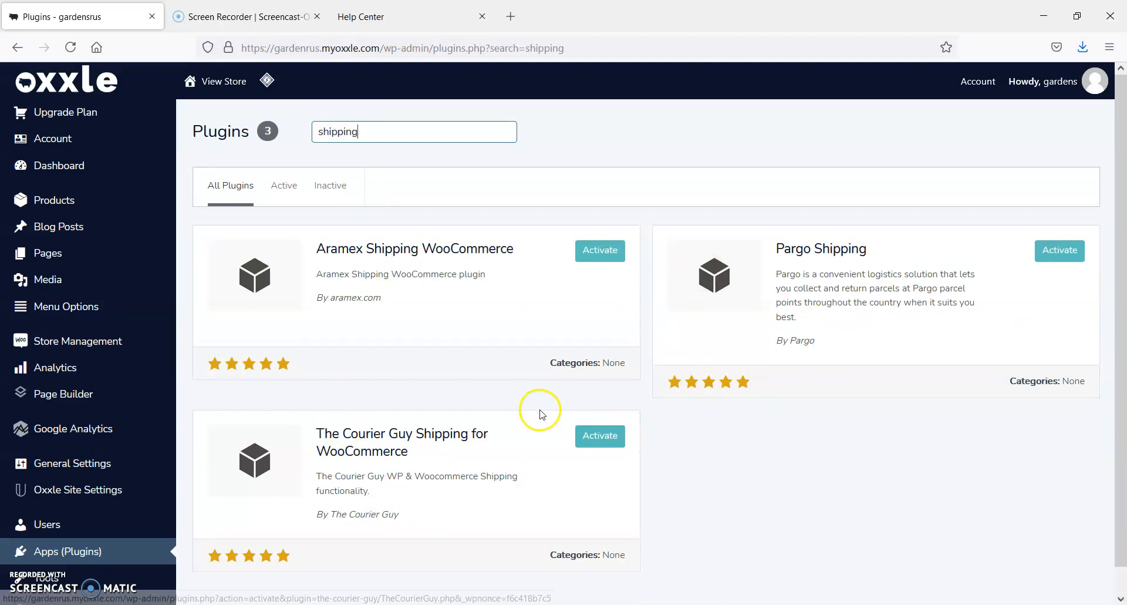
Open the Dashboard home and view the Build My Website, Build My Shop and Market My Business guides
{"action": "mouse_move", "coordinate": [83, 204]}
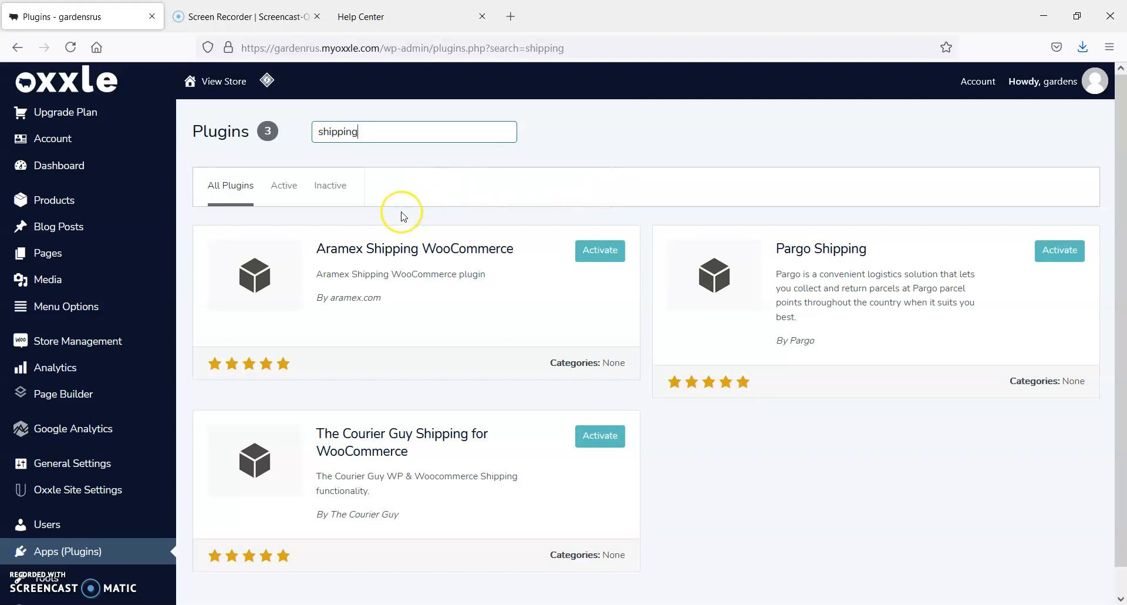
{"action": "left_click", "coordinate": [71, 163]}
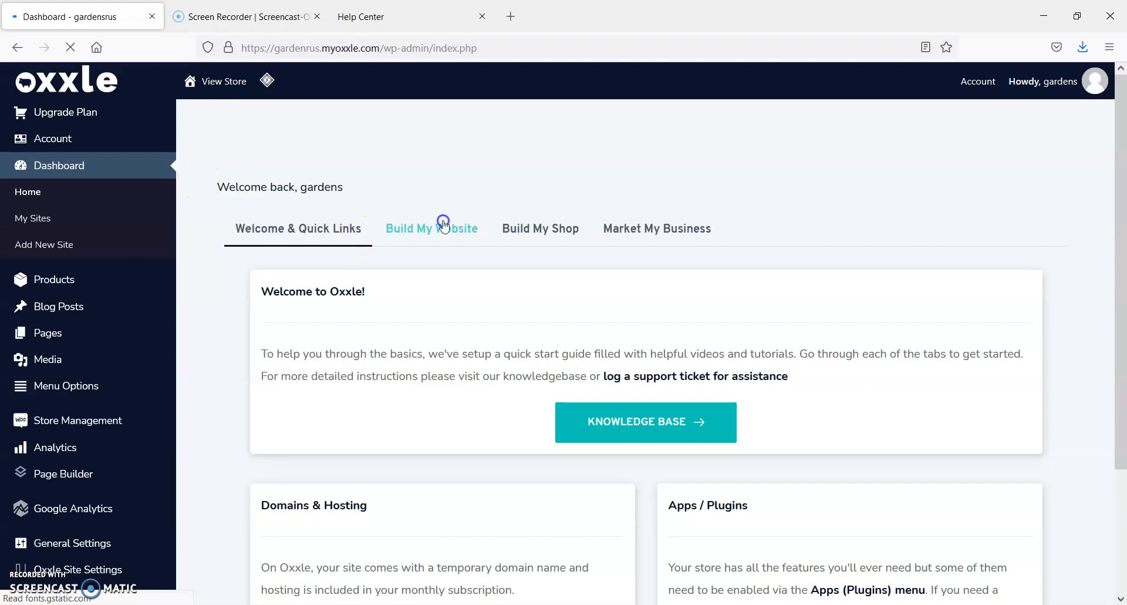
{"action": "left_click", "coordinate": [440, 226]}
{"action": "left_click", "coordinate": [538, 235]}
{"action": "left_click", "coordinate": [659, 231]}
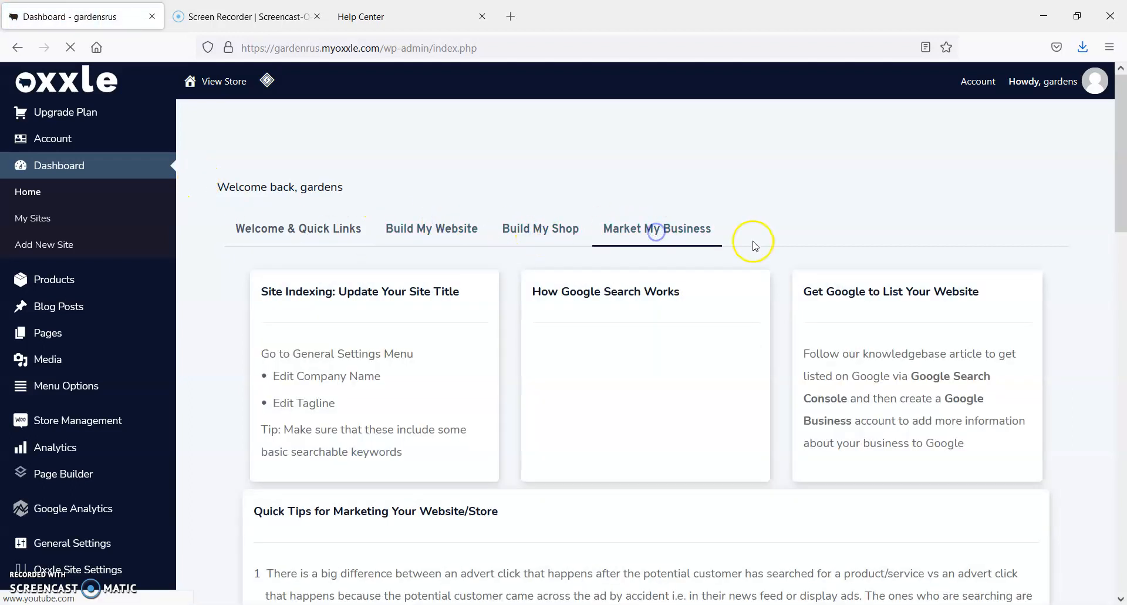